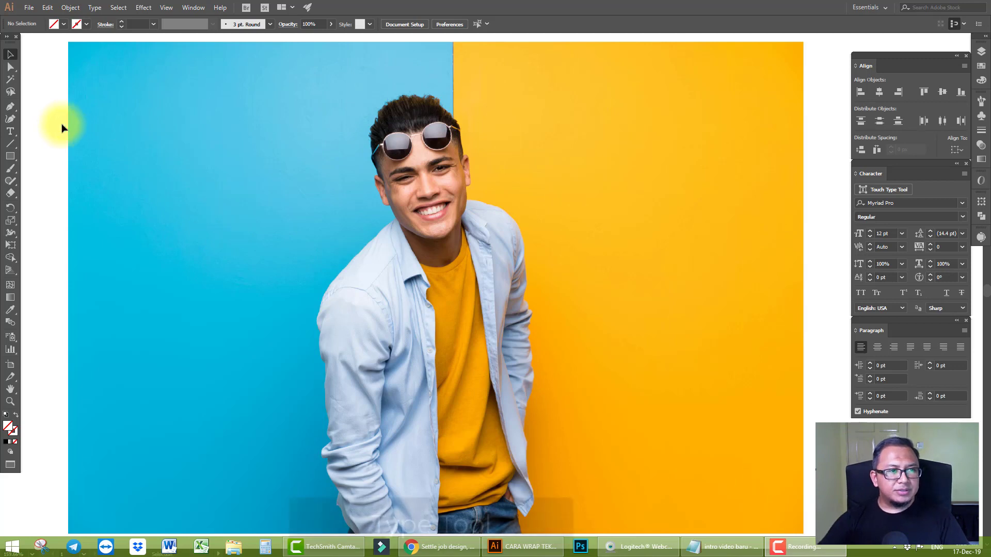
# Step: Add the point text "GAYA" on the blue background beside the man's head and scale it up to about 96 pt
pyautogui.click(10, 131)
pyautogui.click(161, 132)
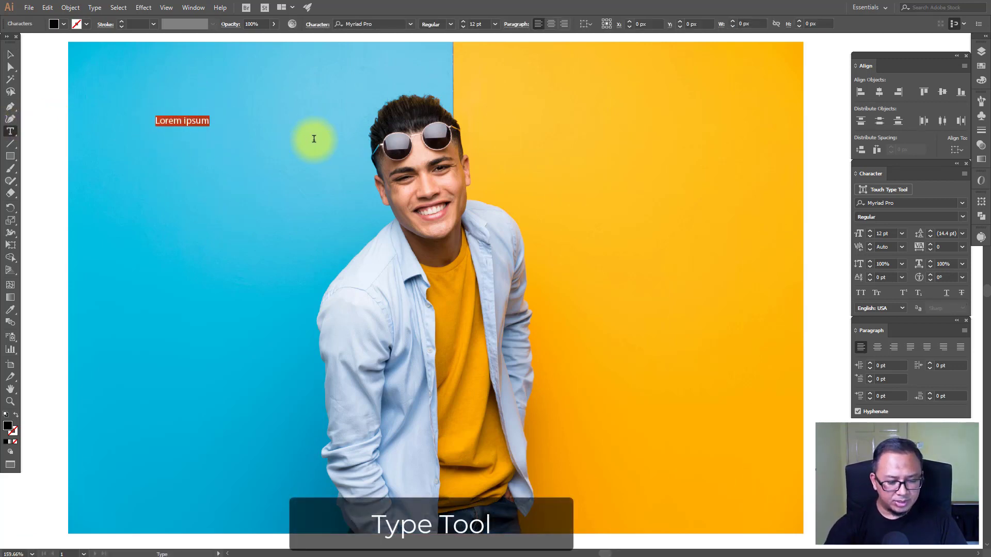
pyautogui.write('GAYA')
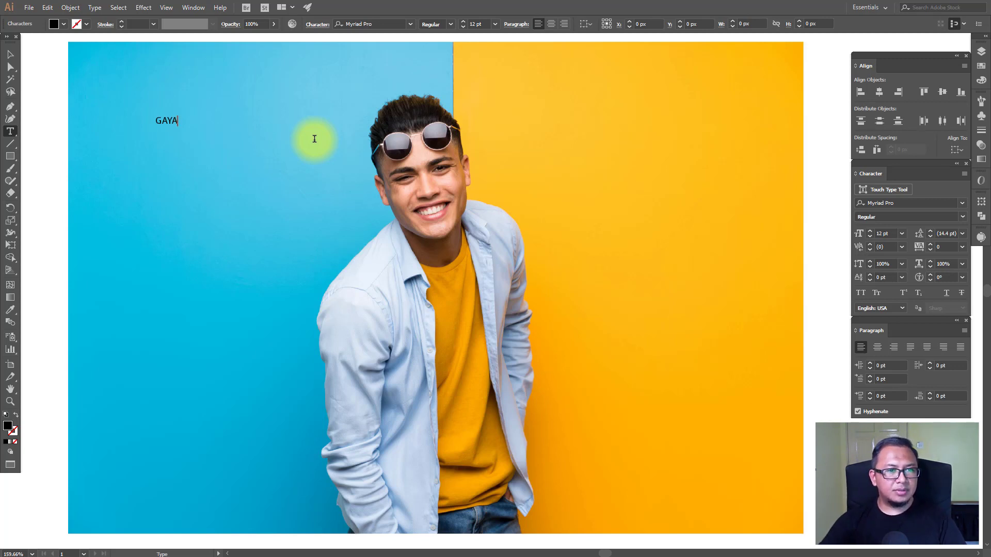
pyautogui.click(10, 54)
pyautogui.click(171, 131)
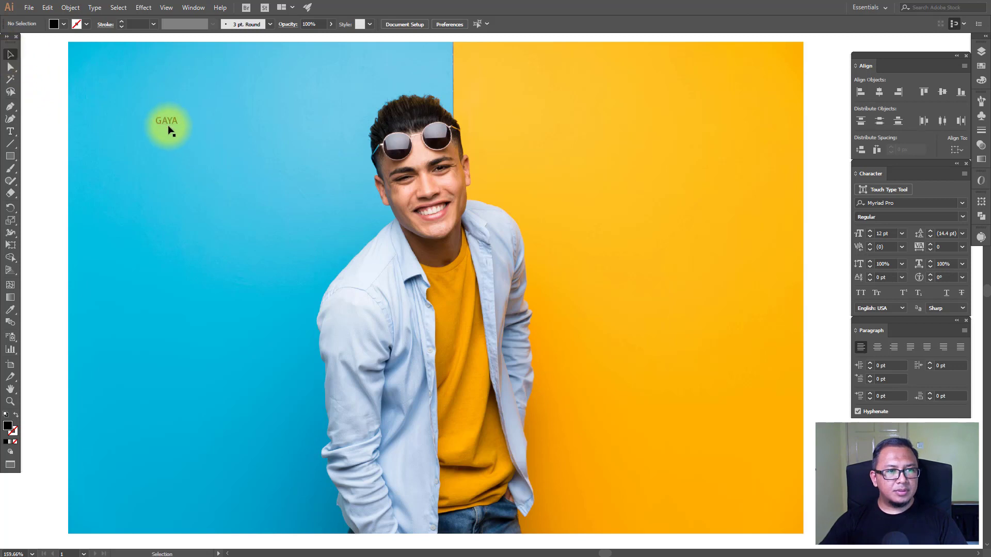
pyautogui.click(169, 125)
pyautogui.moveTo(178, 120); pyautogui.dragTo(333, 120)
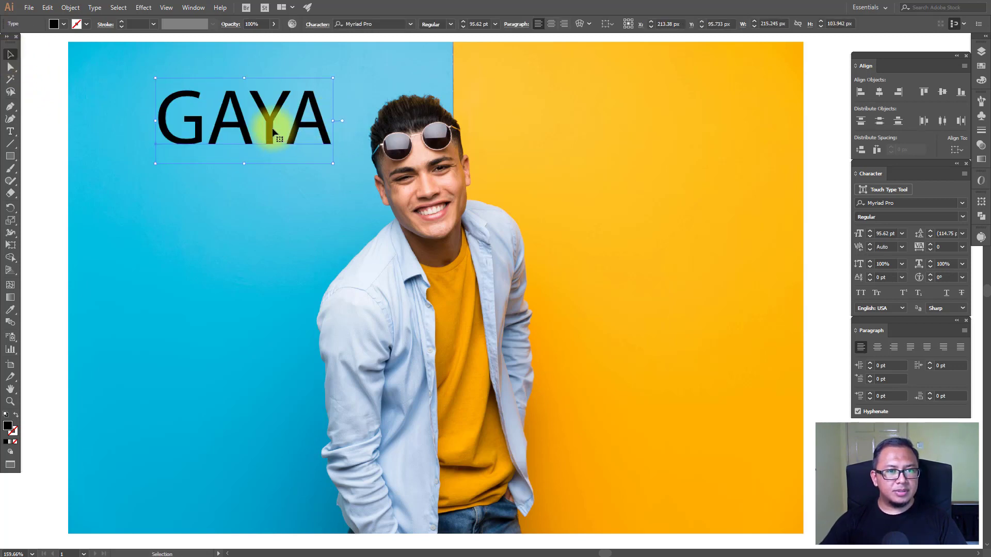
# Step: Duplicate the "GAYA" text onto the yellow background and change the copy's wording to "LELAKI"
pyautogui.moveTo(273, 131); pyautogui.dragTo(627, 129)
pyautogui.doubleClick(603, 125)
pyautogui.write('LELAKI')
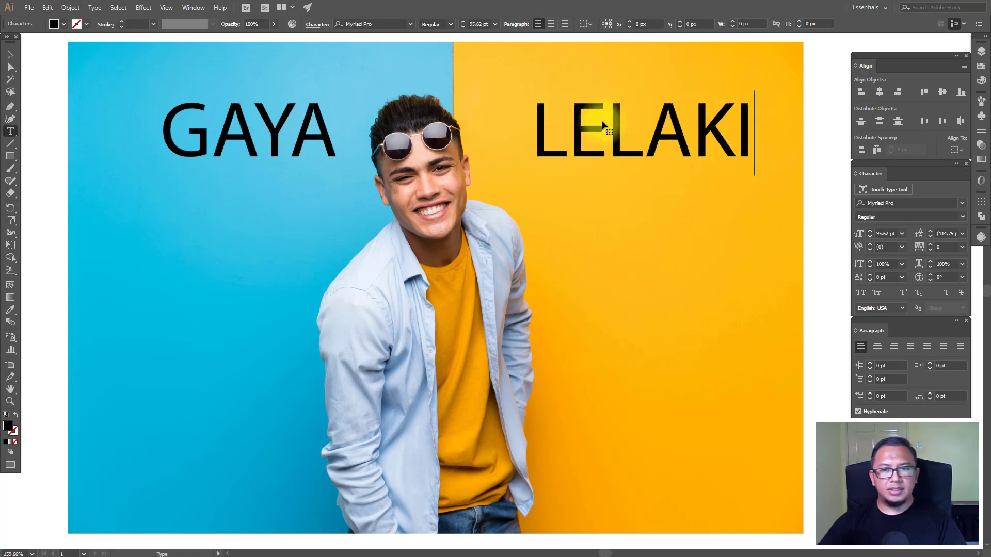
pyautogui.press('Escape')
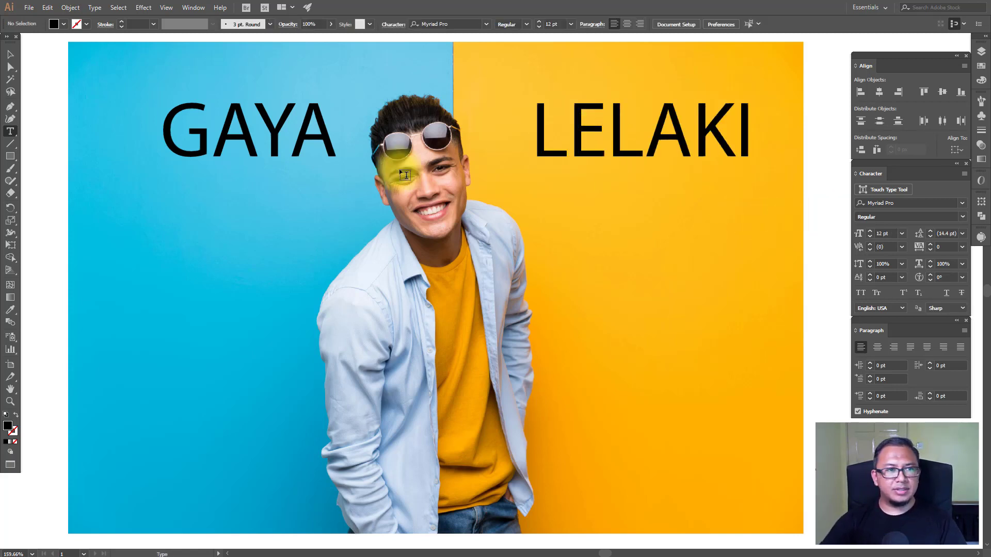
pyautogui.click(10, 54)
pyautogui.click(765, 97)
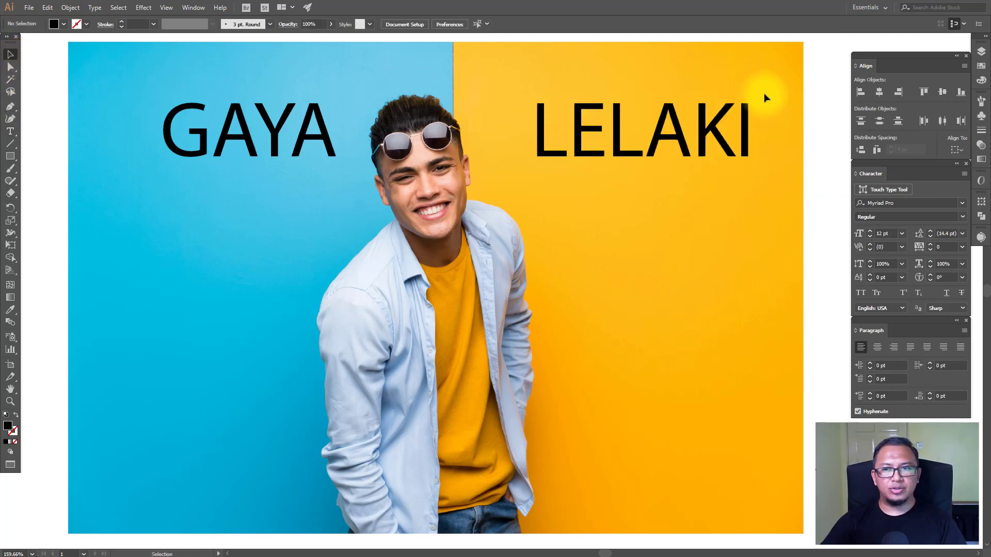
# Step: Set the font of both headline words to Futura-CondensedLight-Normal
pyautogui.click(309, 126)
pyautogui.keyDown('shift'); pyautogui.click(602, 128); pyautogui.keyUp('shift')
pyautogui.click(393, 24)
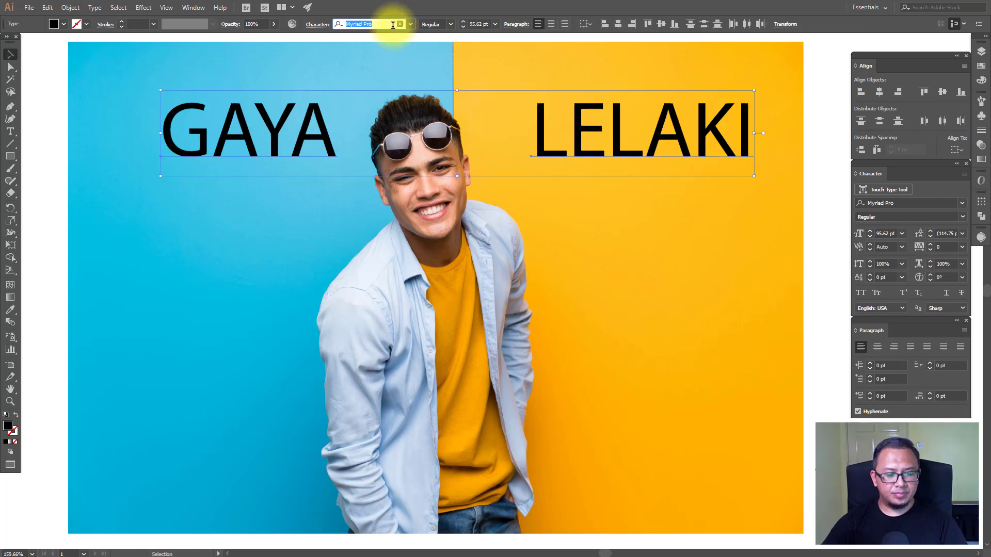
pyautogui.write('F')
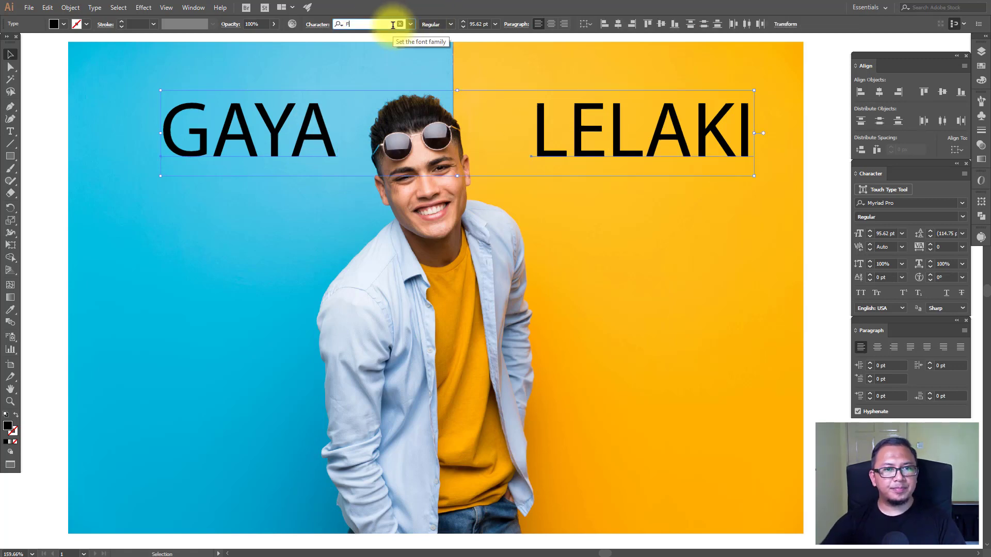
pyautogui.write('UTURA')
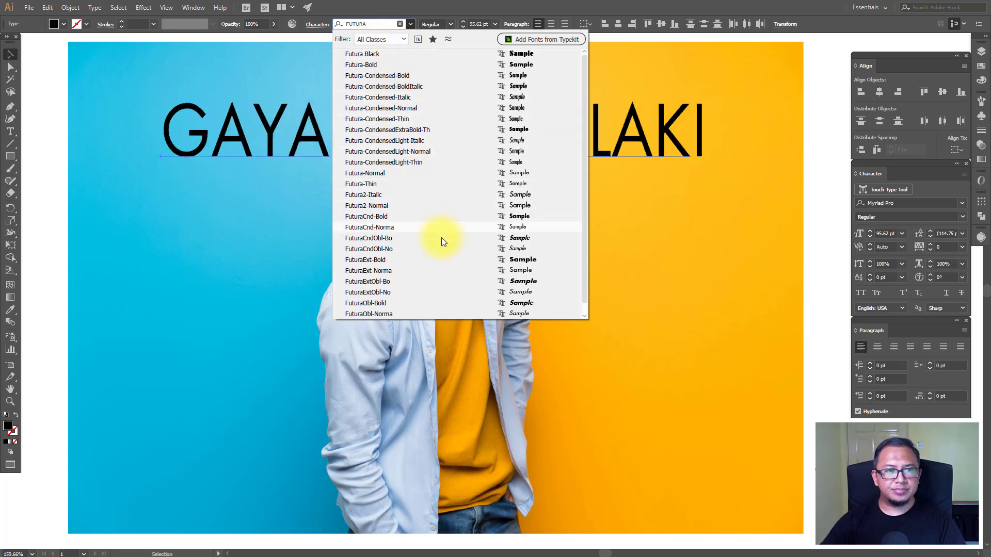
pyautogui.click(444, 151)
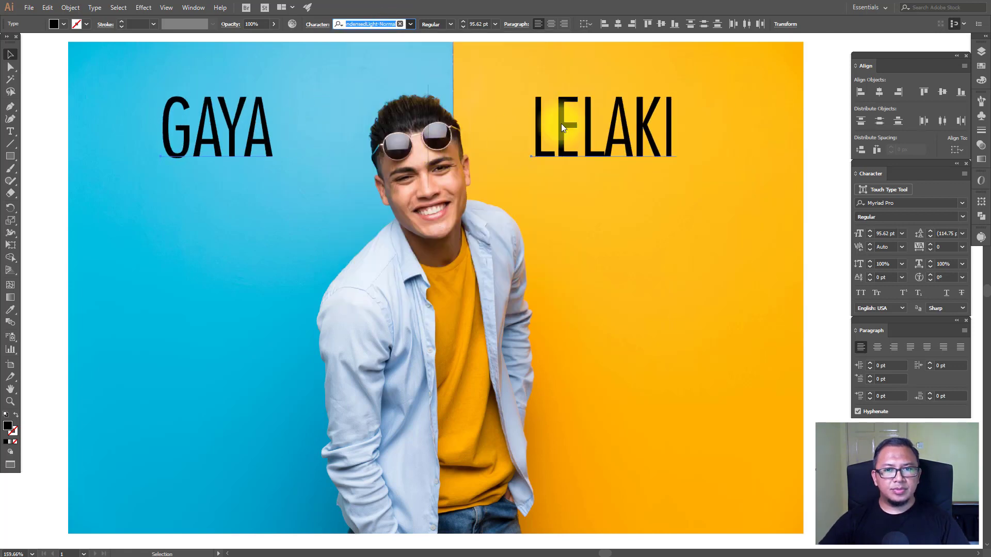
pyautogui.click(812, 127)
# Step: Scale both headline words together to about 113 pt and move each one closer to the man's head
pyautogui.click(667, 128)
pyautogui.keyDown('shift'); pyautogui.click(254, 138); pyautogui.keyUp('shift')
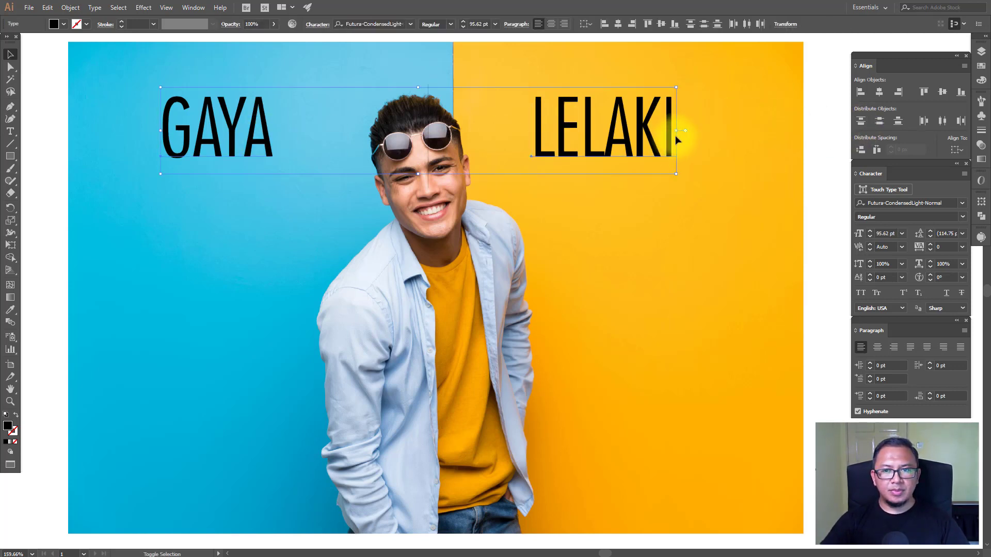
pyautogui.moveTo(675, 135); pyautogui.dragTo(770, 138)
pyautogui.click(830, 126)
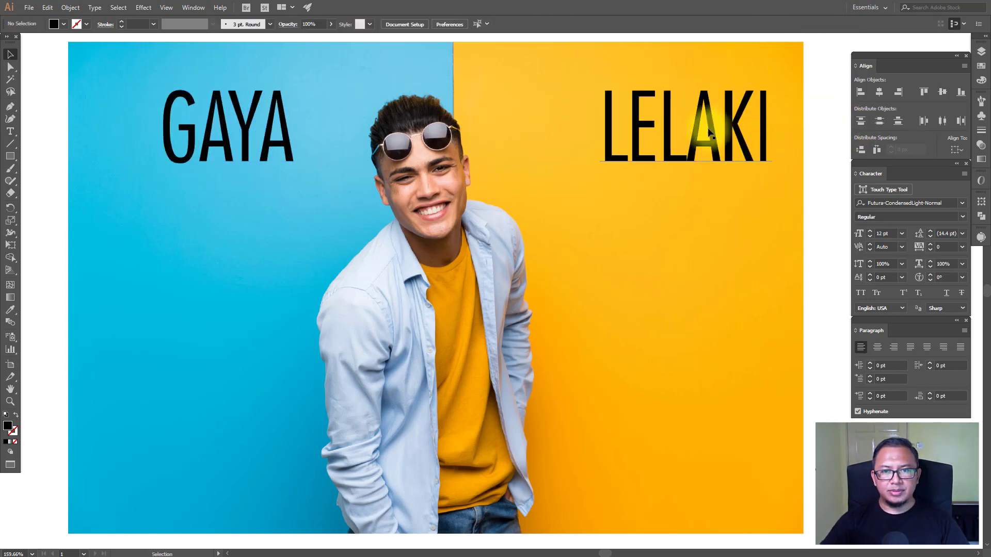
pyautogui.moveTo(710, 134); pyautogui.dragTo(635, 134)
pyautogui.moveTo(272, 136); pyautogui.dragTo(301, 135)
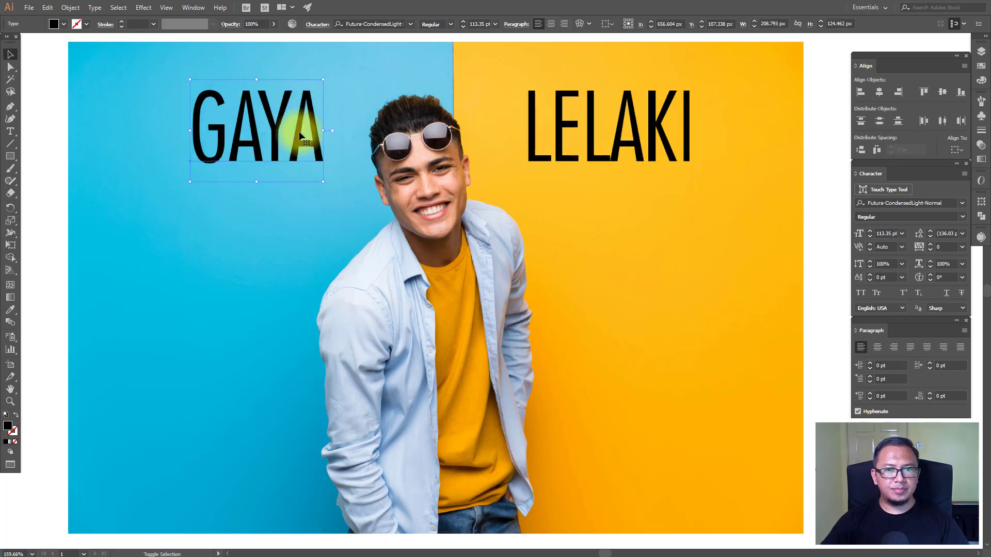
# Step: Enlarge "GAYA" and "LELAKI" together to about 142 pt and reposition them on either side of the man's head
pyautogui.click(564, 148)
pyautogui.keyDown('shift'); pyautogui.click(305, 138); pyautogui.keyUp('shift')
pyautogui.moveTo(702, 131); pyautogui.dragTo(823, 129)
pyautogui.click(801, 215)
pyautogui.moveTo(644, 130); pyautogui.dragTo(586, 130)
pyautogui.moveTo(287, 132); pyautogui.dragTo(265, 135)
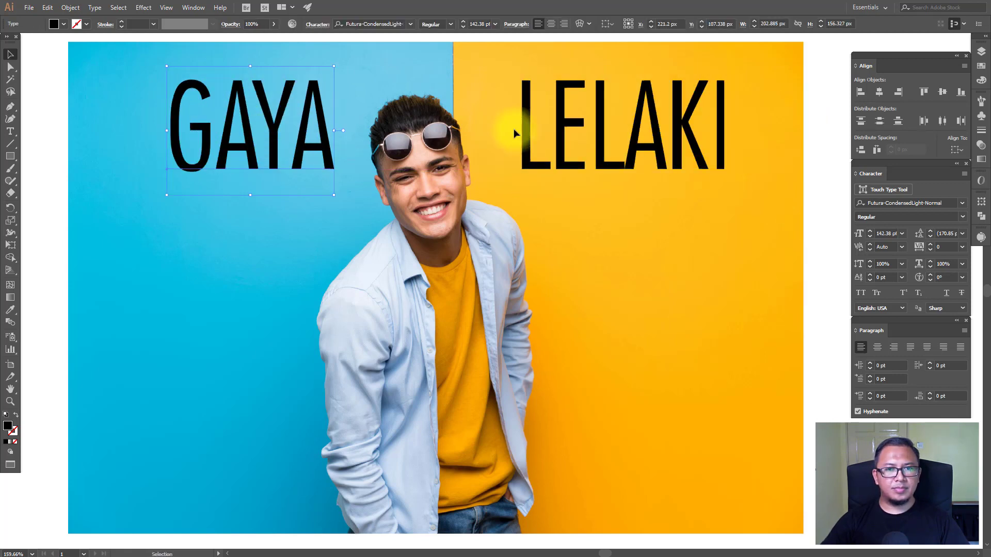
pyautogui.moveTo(547, 131); pyautogui.dragTo(536, 132)
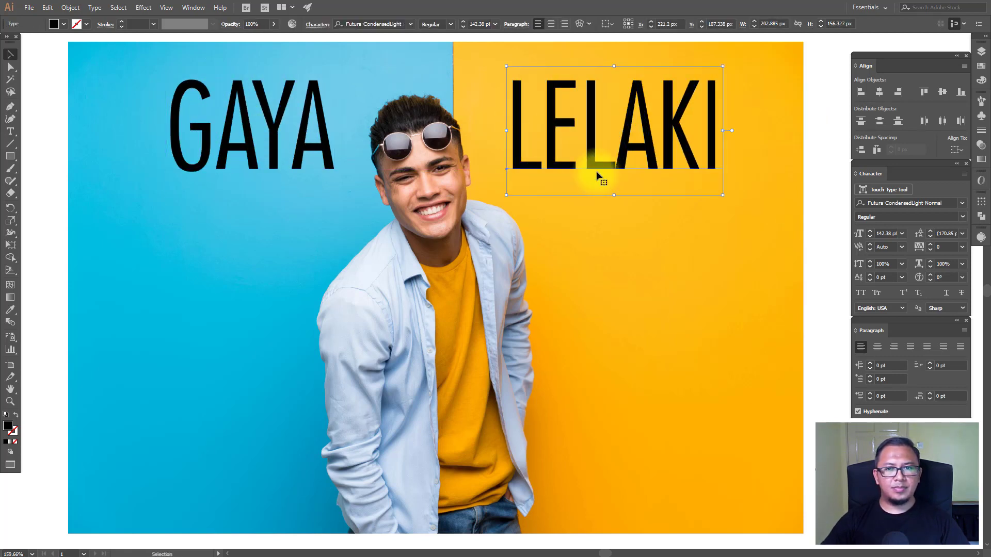
pyautogui.click(825, 199)
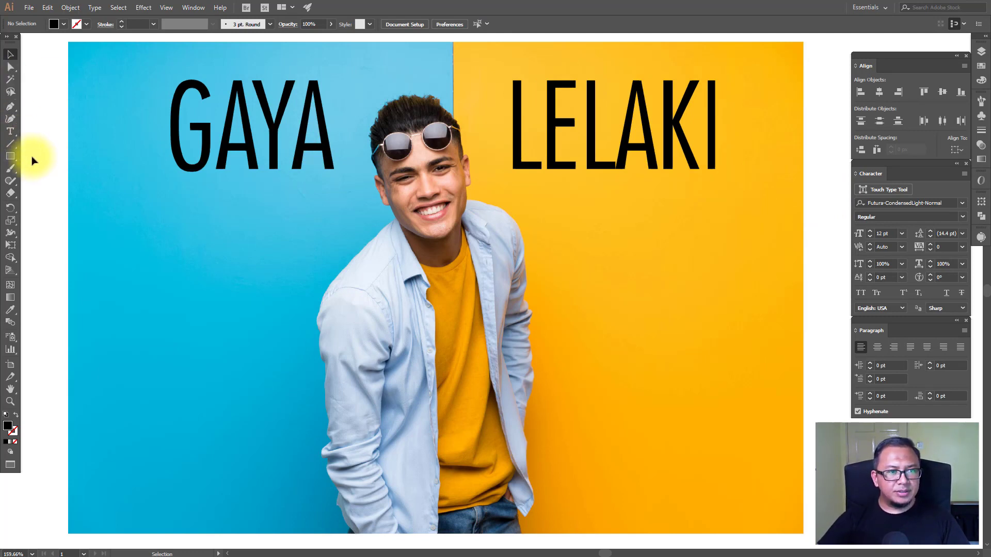
# Step: Create a placeholder-filled text box about 264 by 363 px below "GAYA" and widen it to about 278 px
pyautogui.click(11, 132)
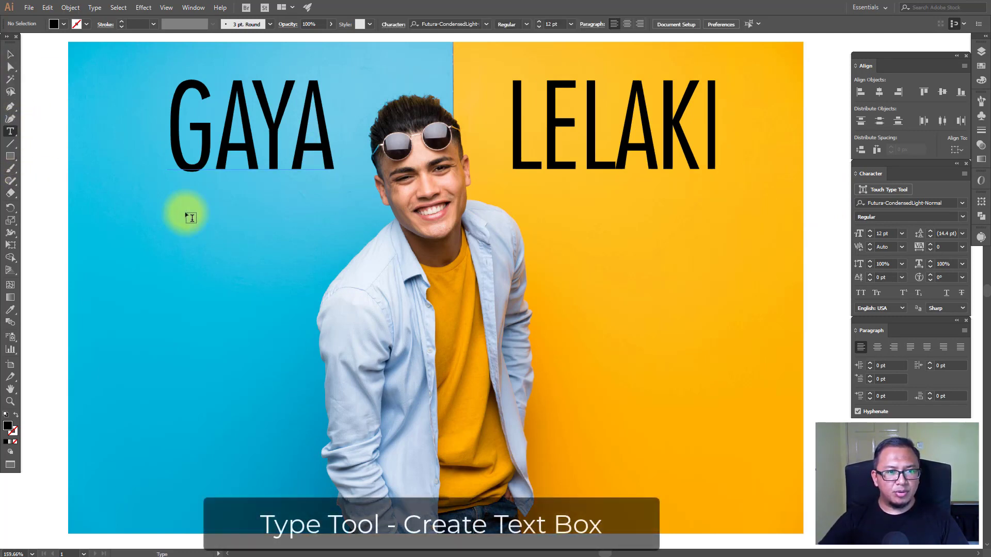
pyautogui.moveTo(138, 202); pyautogui.dragTo(357, 498)
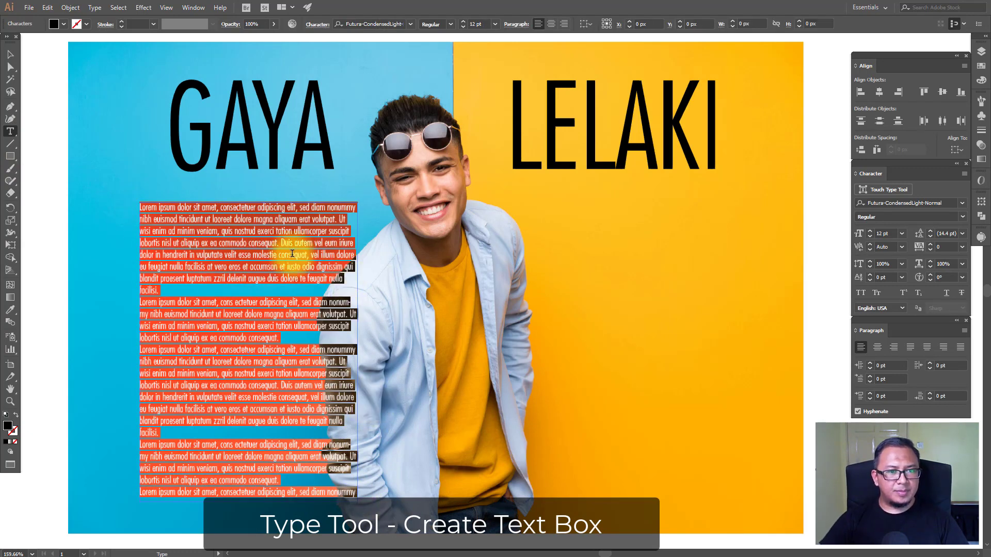
pyautogui.keyDown('ctrl'); pyautogui.click(57, 178); pyautogui.keyUp('ctrl')
pyautogui.click(11, 54)
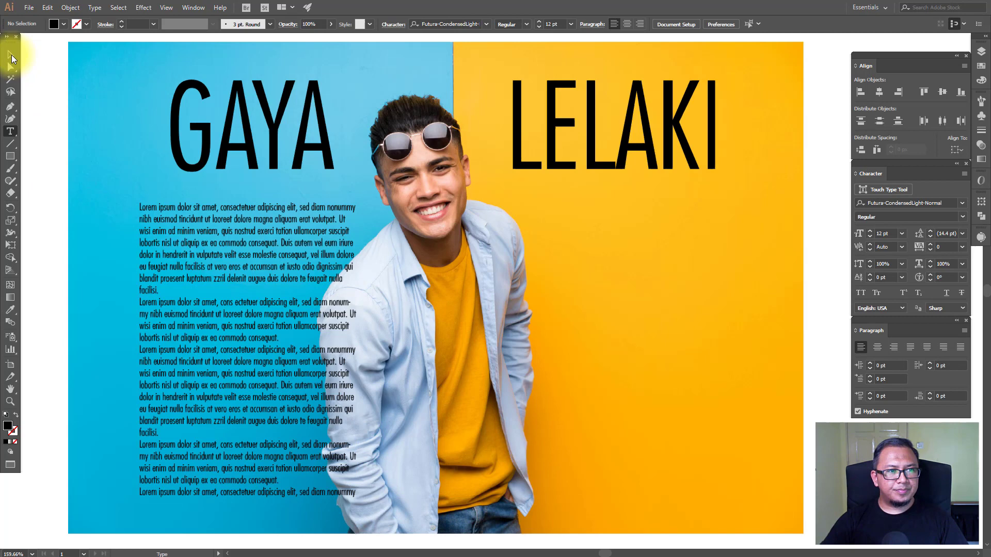
pyautogui.click(277, 277)
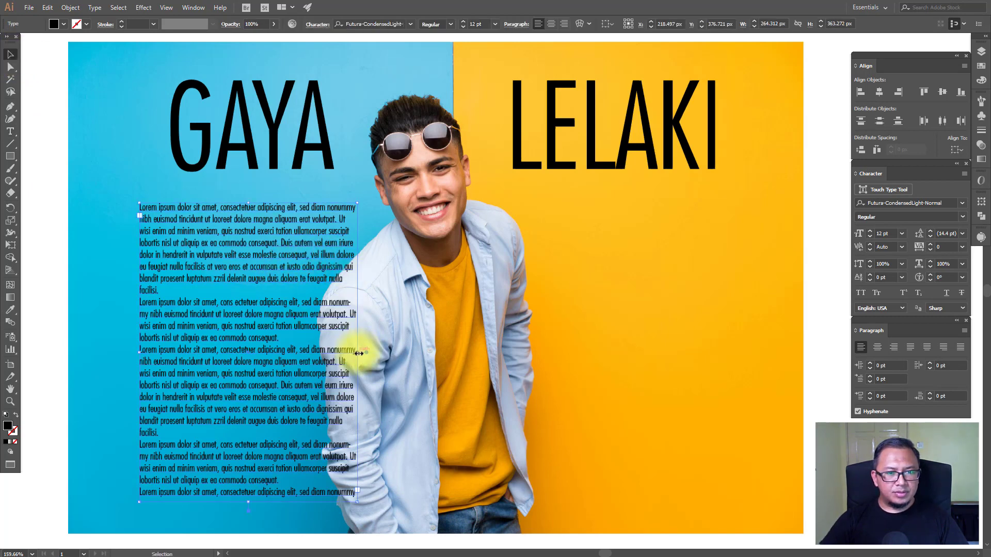
pyautogui.moveTo(359, 353); pyautogui.dragTo(368, 352)
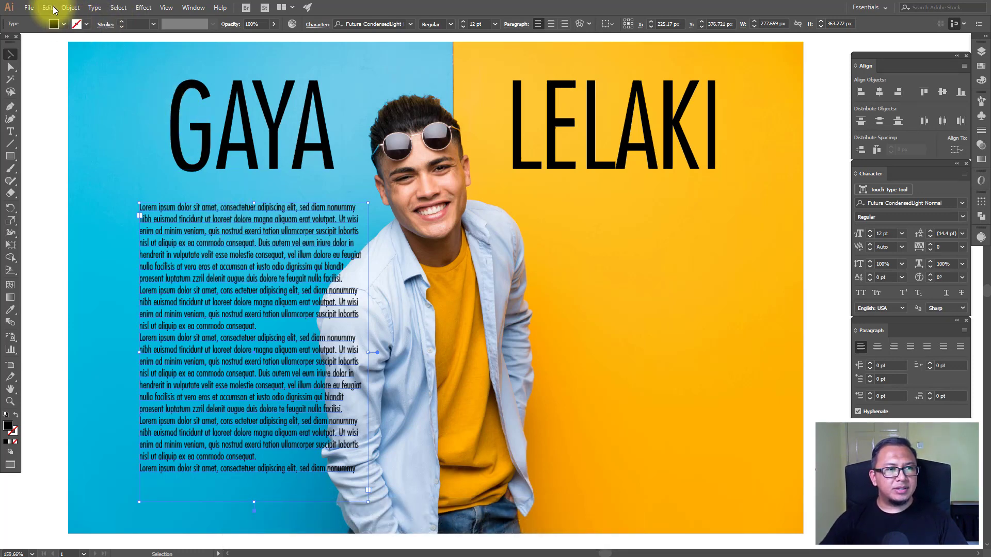
# Step: Split the placeholder text box into 2 columns with an 18 px gutter using Area Type Options, with the preview on
pyautogui.click(70, 7)
pyautogui.moveTo(94, 8)
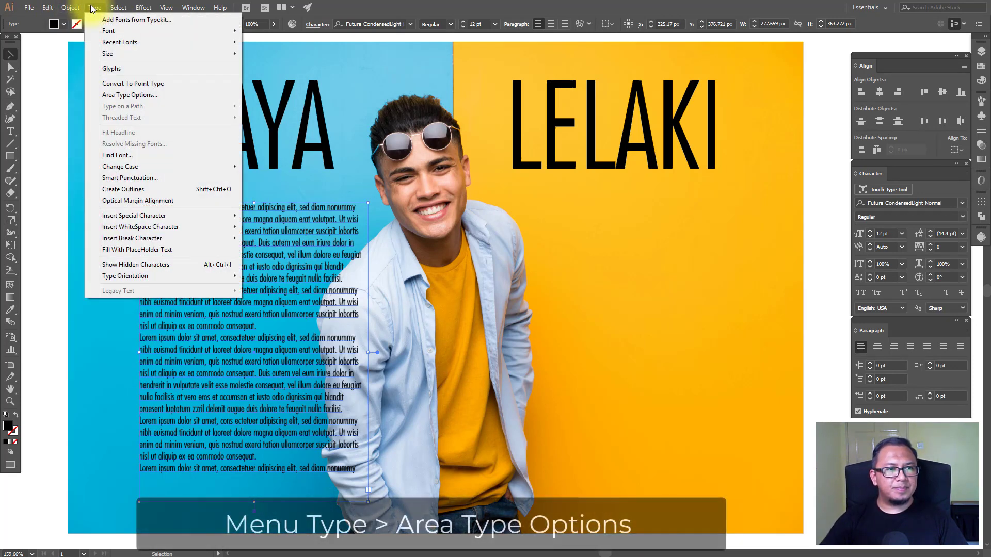
pyautogui.click(132, 96)
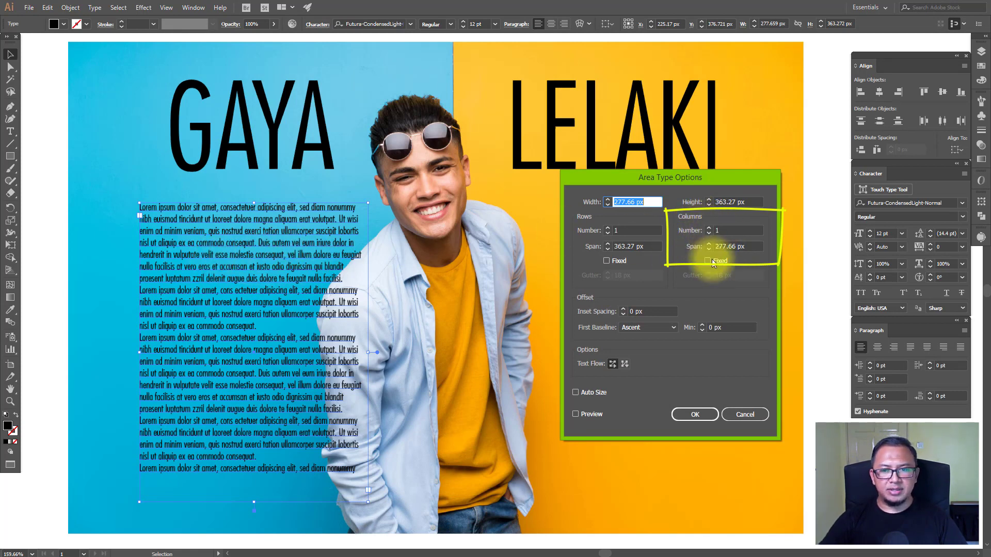
pyautogui.click(709, 228)
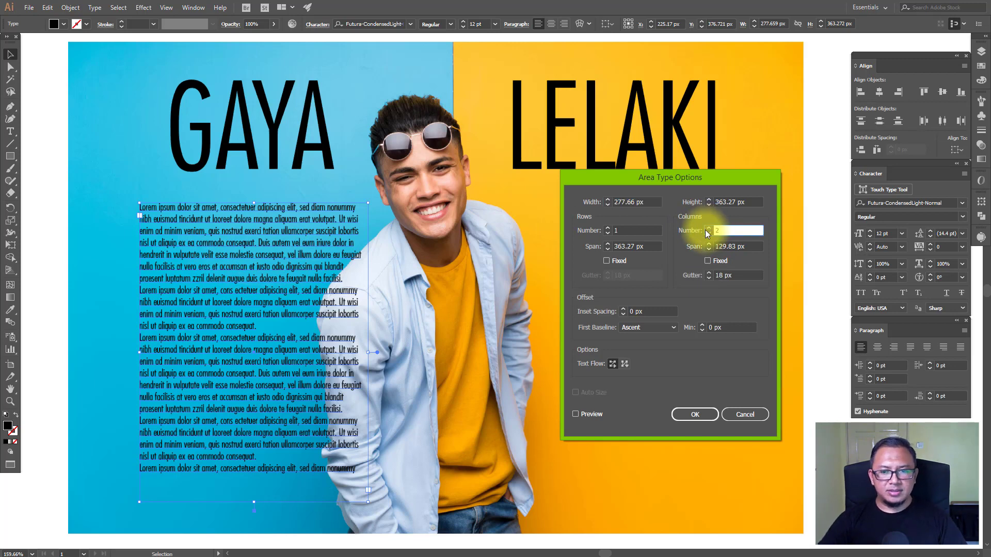
pyautogui.click(577, 414)
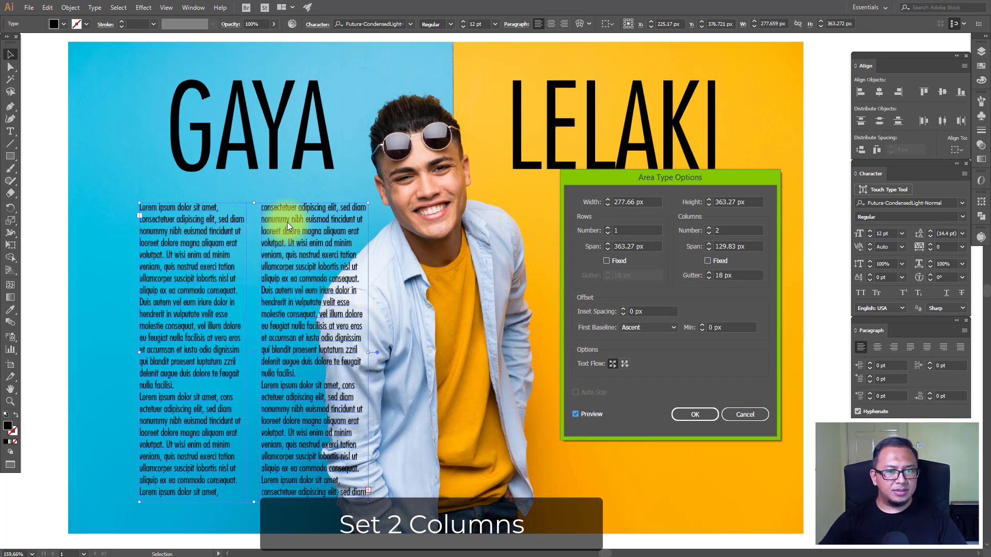
pyautogui.click(711, 279)
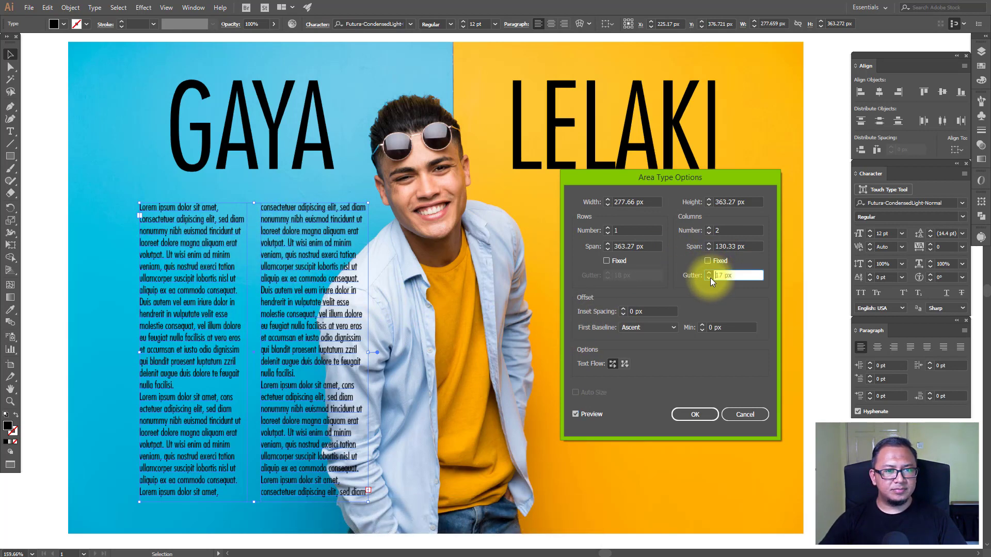
pyautogui.click(709, 272)
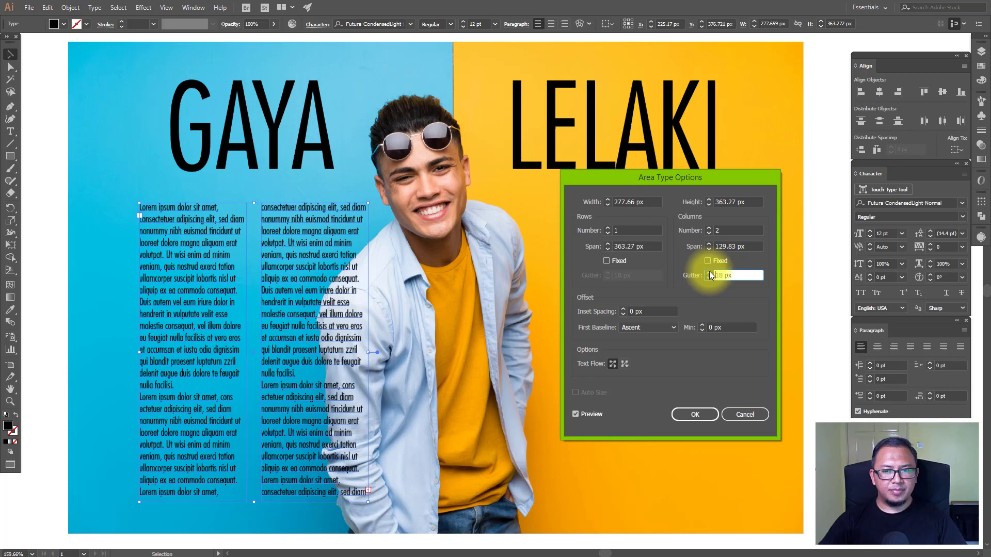
pyautogui.click(695, 414)
pyautogui.click(823, 318)
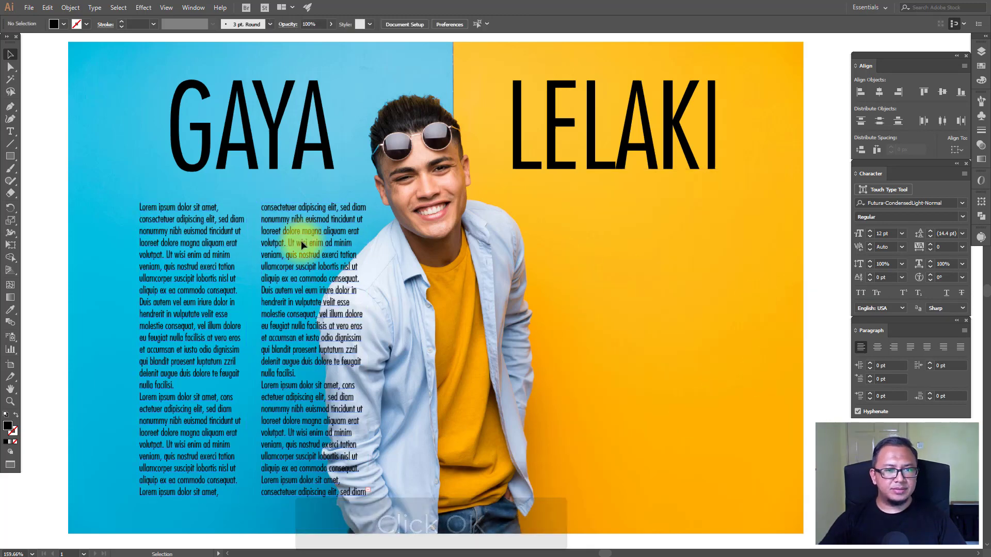
# Step: Move the two-column text box toward the photo's outer blue edge, clear of the man's arm
pyautogui.click(301, 240)
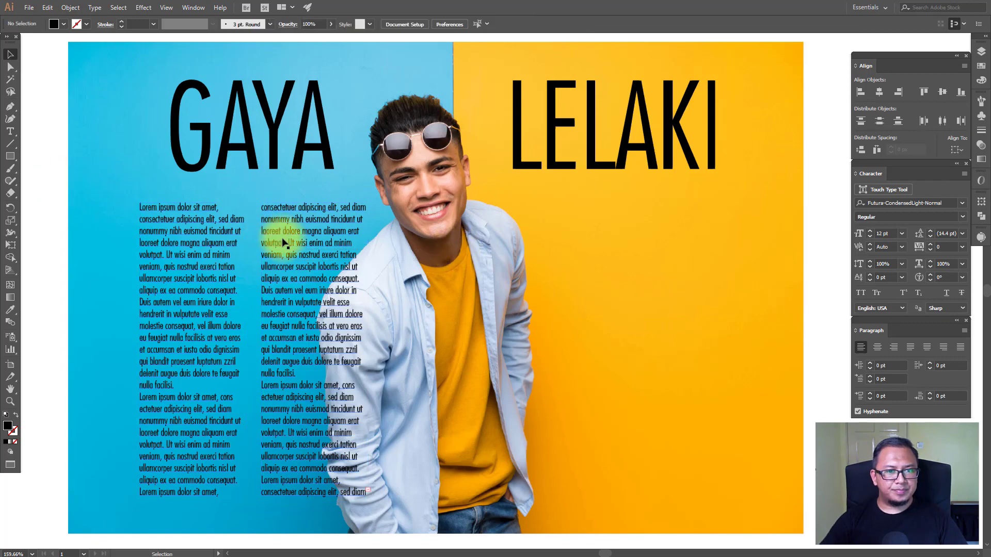
pyautogui.moveTo(312, 246)
pyautogui.mouseDown()
pyautogui.moveTo(229, 241)
pyautogui.moveTo(303, 237)
pyautogui.mouseUp()
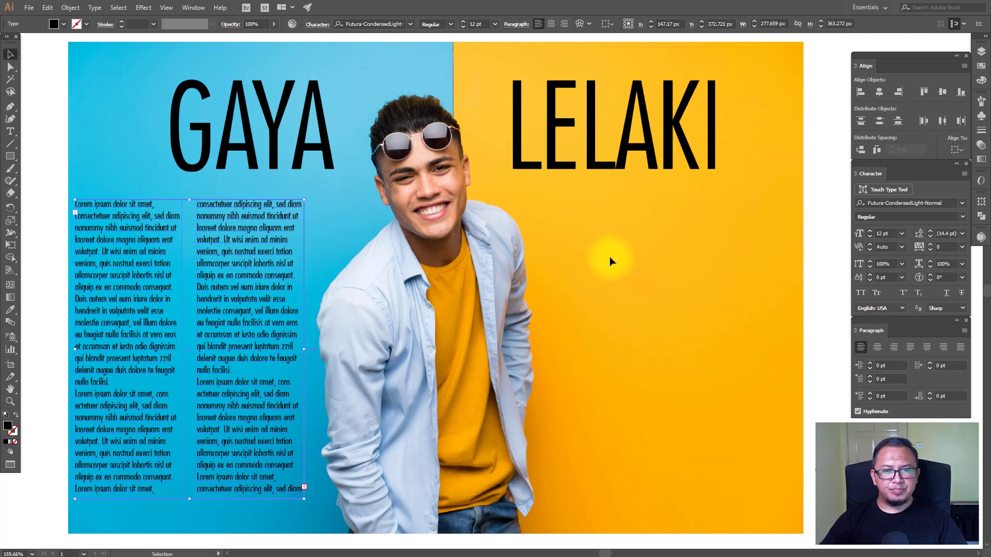
pyautogui.click(366, 205)
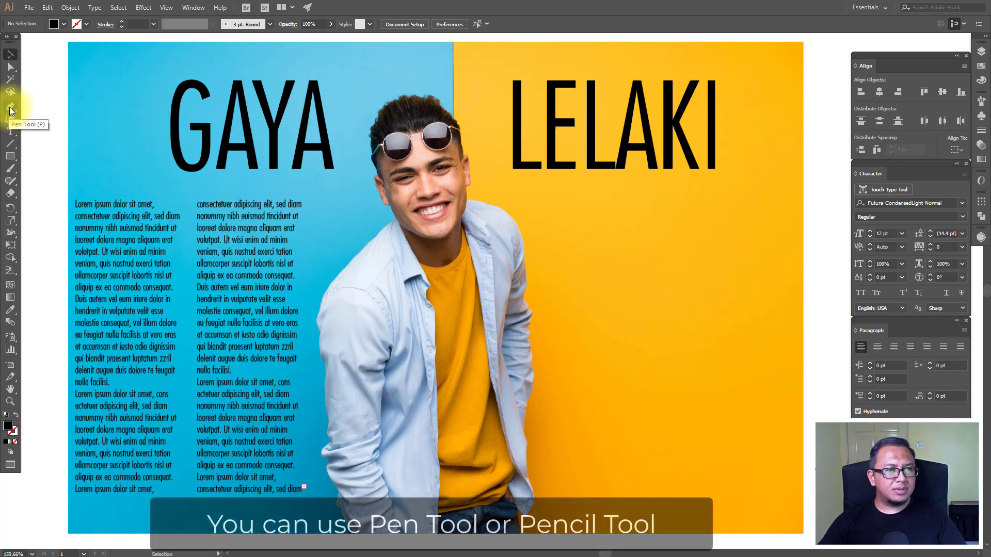
# Step: Draw a closed freehand path about 328 by 544 px loosely around the man's silhouette with the Pencil tool
pyautogui.click(10, 181)
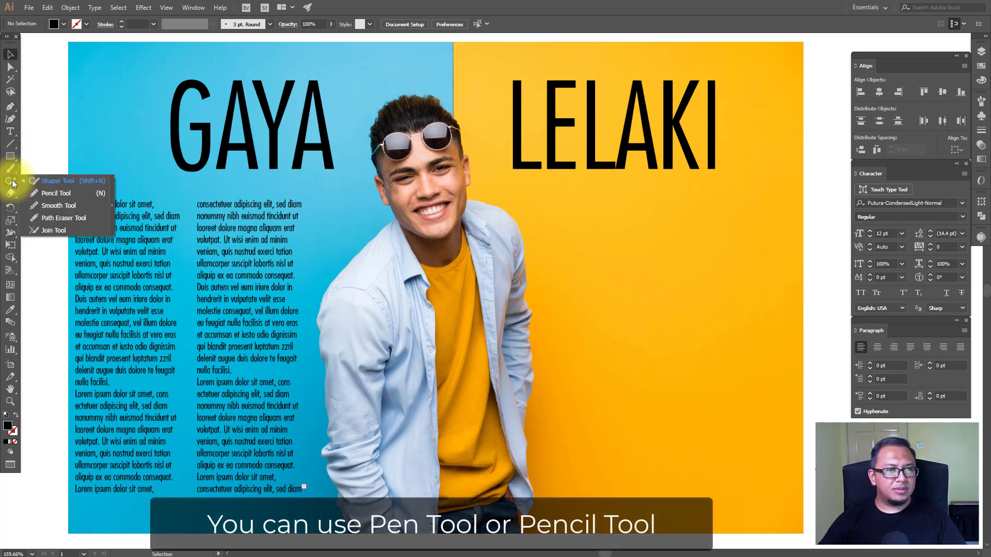
pyautogui.click(63, 195)
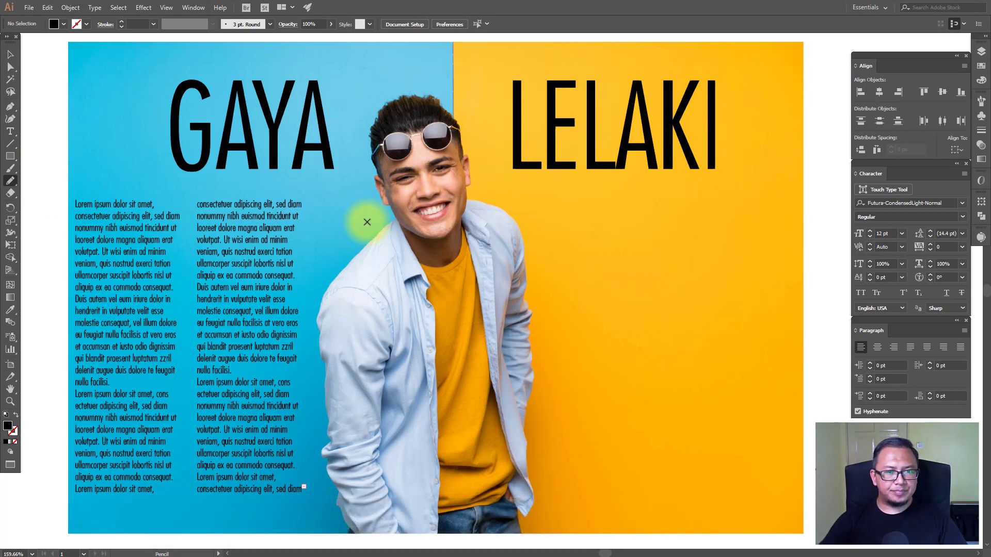
pyautogui.moveTo(367, 222)
pyautogui.mouseDown()
pyautogui.moveTo(326, 259)
pyautogui.moveTo(295, 323)
pyautogui.moveTo(326, 526)
pyautogui.moveTo(335, 535)
pyautogui.moveTo(546, 530)
pyautogui.moveTo(559, 482)
pyautogui.moveTo(563, 368)
pyautogui.moveTo(544, 217)
pyautogui.moveTo(497, 178)
pyautogui.moveTo(458, 108)
pyautogui.moveTo(417, 86)
pyautogui.moveTo(385, 93)
pyautogui.moveTo(359, 118)
pyautogui.moveTo(365, 221)
pyautogui.mouseUp()
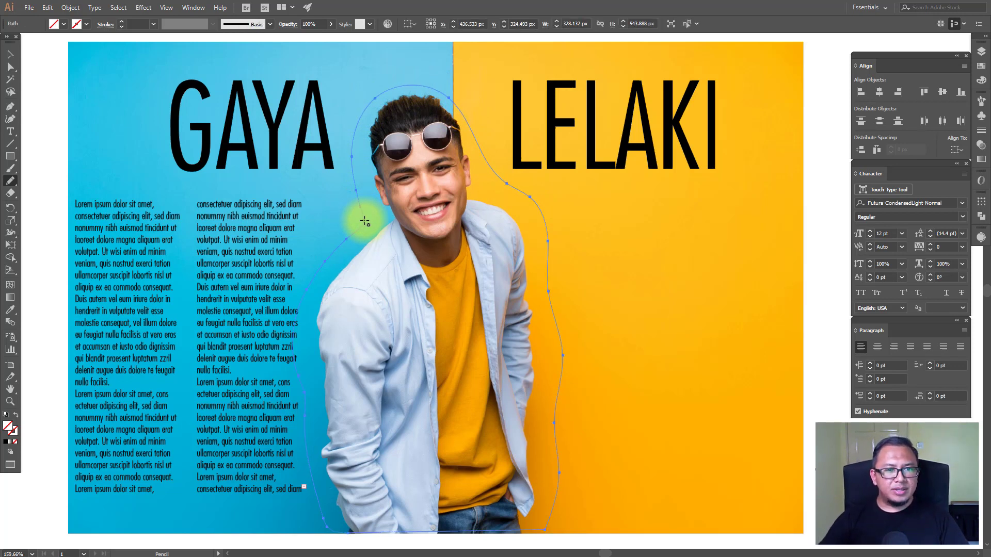
# Step: Apply a text wrap to the freehand path around the man so the text flows outside it
pyautogui.click(10, 54)
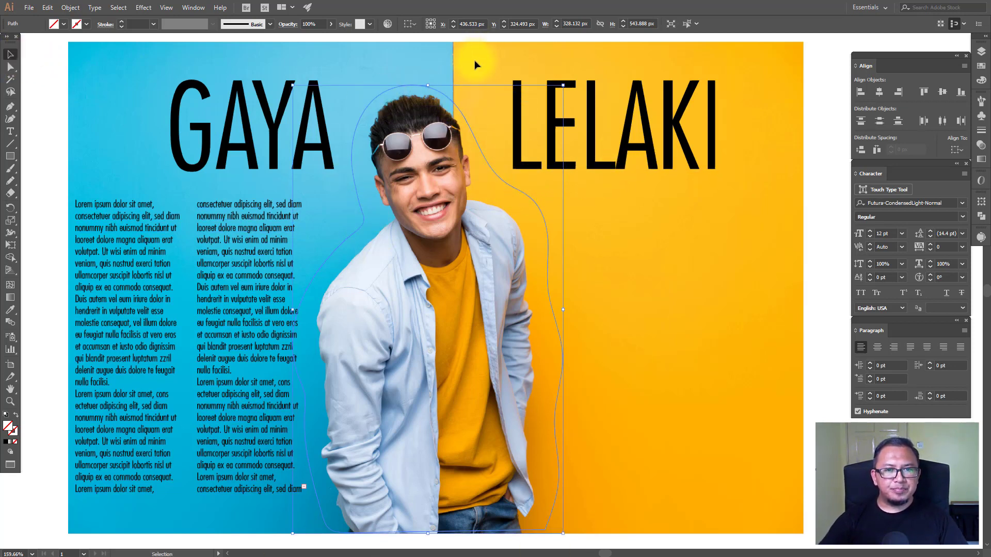
pyautogui.click(70, 7)
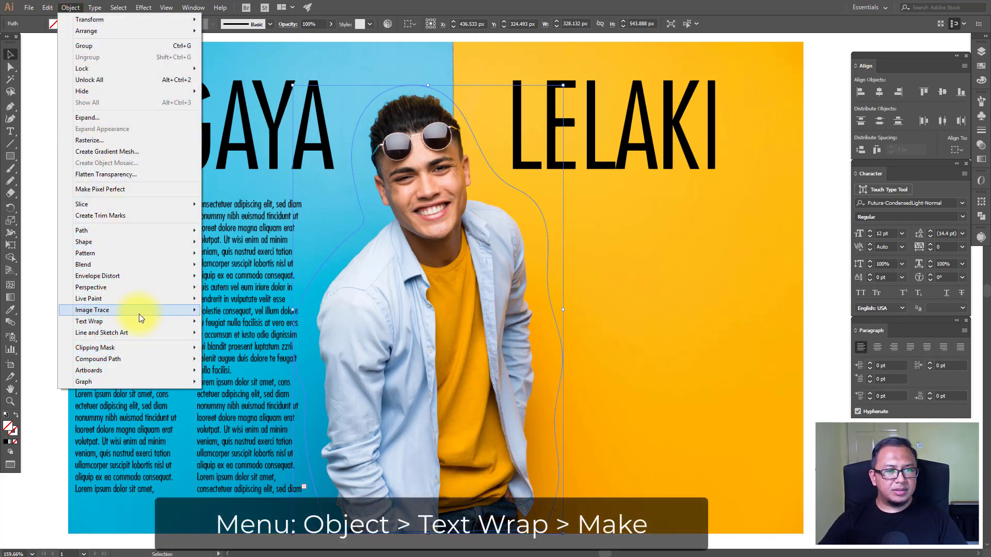
pyautogui.moveTo(142, 325)
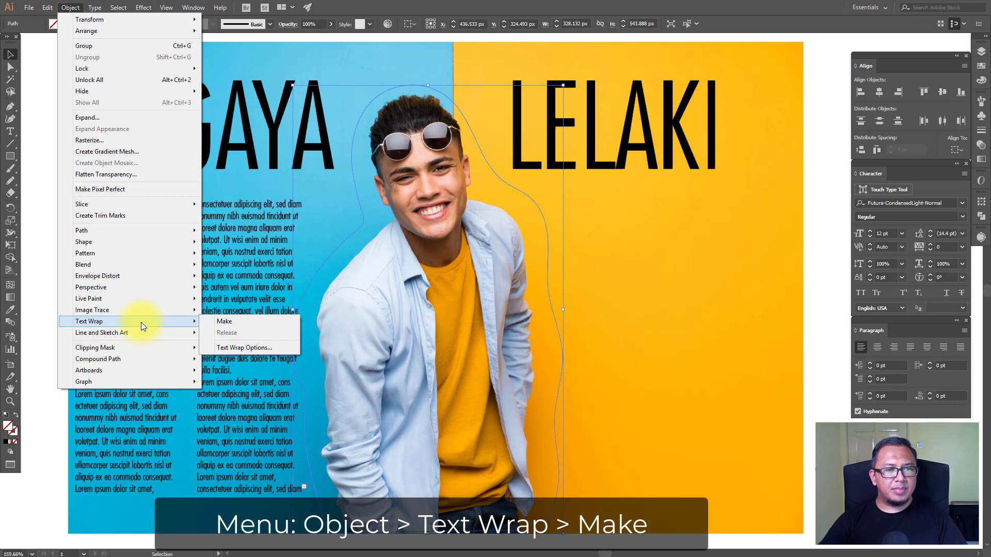
pyautogui.click(226, 322)
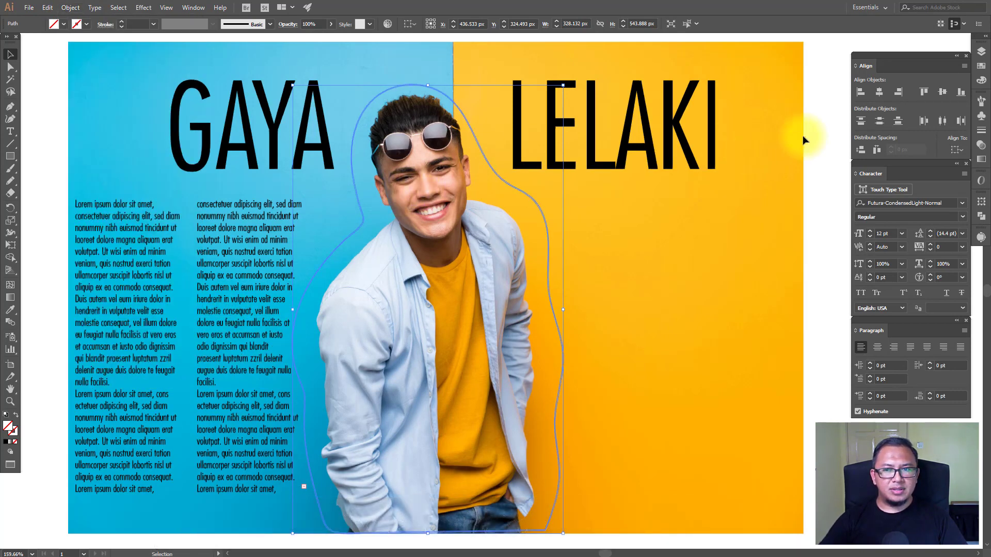
pyautogui.click(597, 103)
# Step: Move the two-column text box over the man and widen it to about 667 px, with one column on each side of him
pyautogui.click(242, 230)
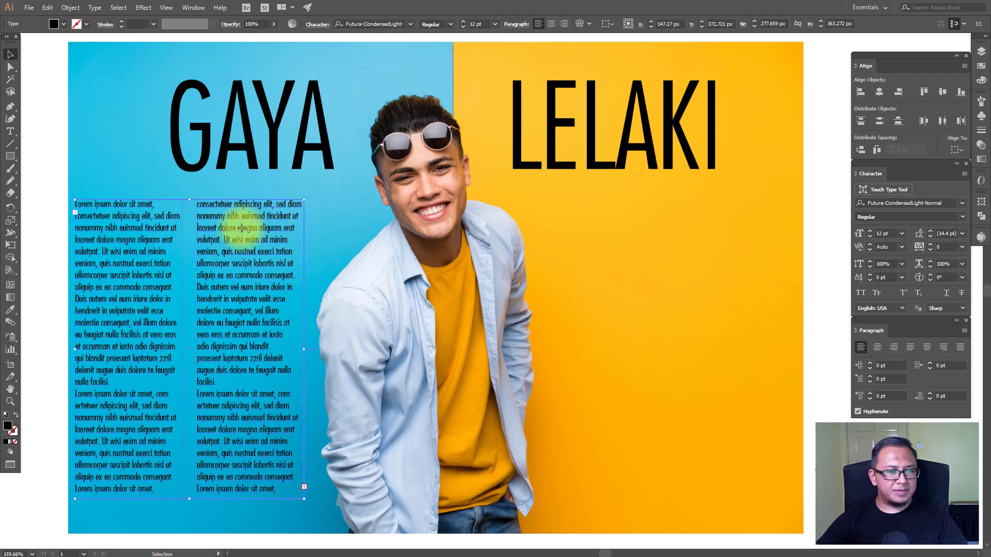
pyautogui.moveTo(238, 231); pyautogui.dragTo(441, 233)
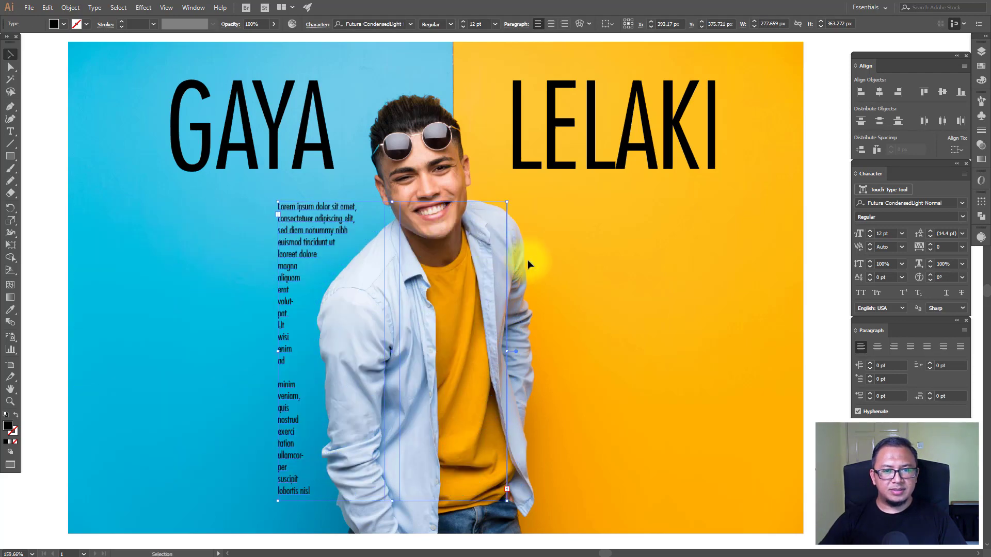
pyautogui.moveTo(507, 352); pyautogui.dragTo(721, 351)
pyautogui.moveTo(278, 351); pyautogui.dragTo(172, 347)
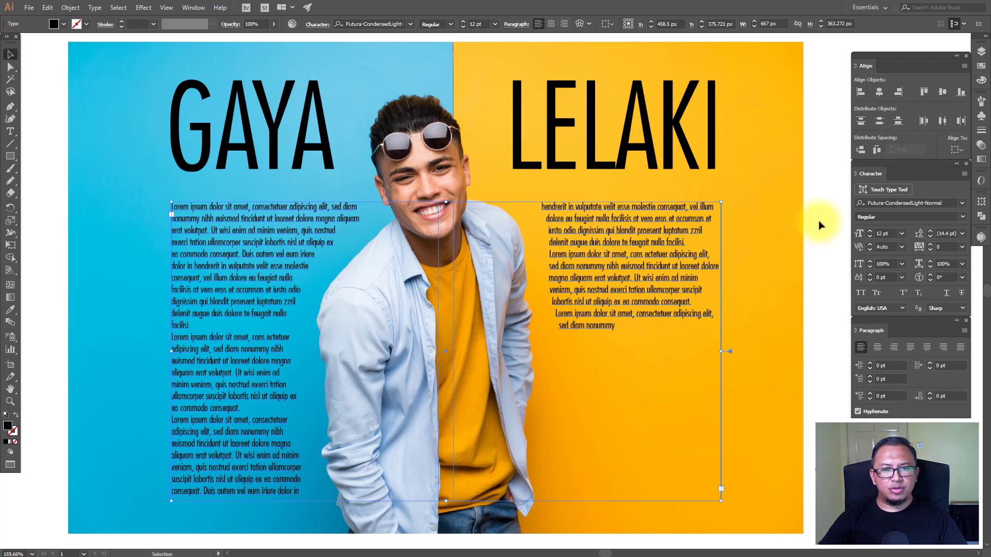
# Step: Narrow the wrap path around the man from both sides to about 309 px wide
pyautogui.click(526, 195)
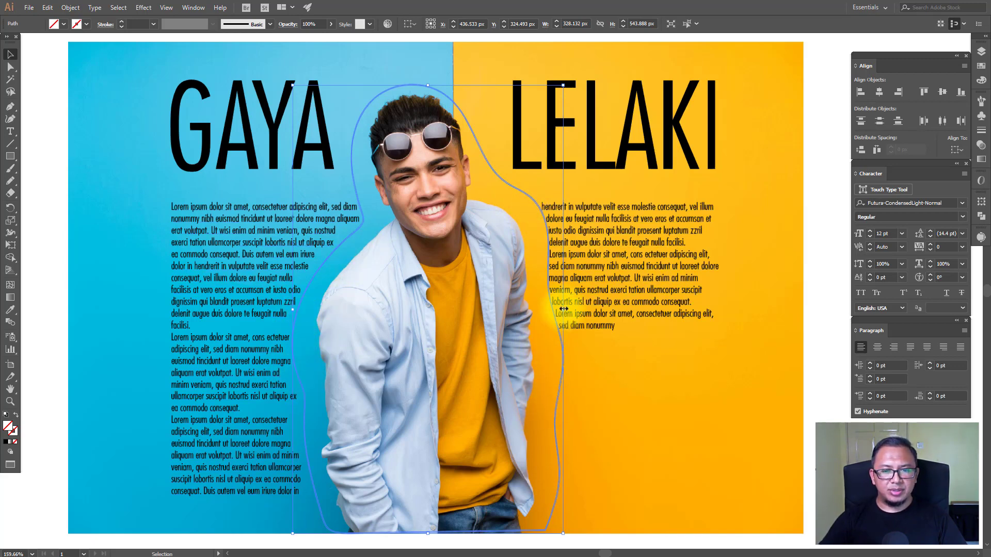
pyautogui.moveTo(561, 308); pyautogui.dragTo(552, 310)
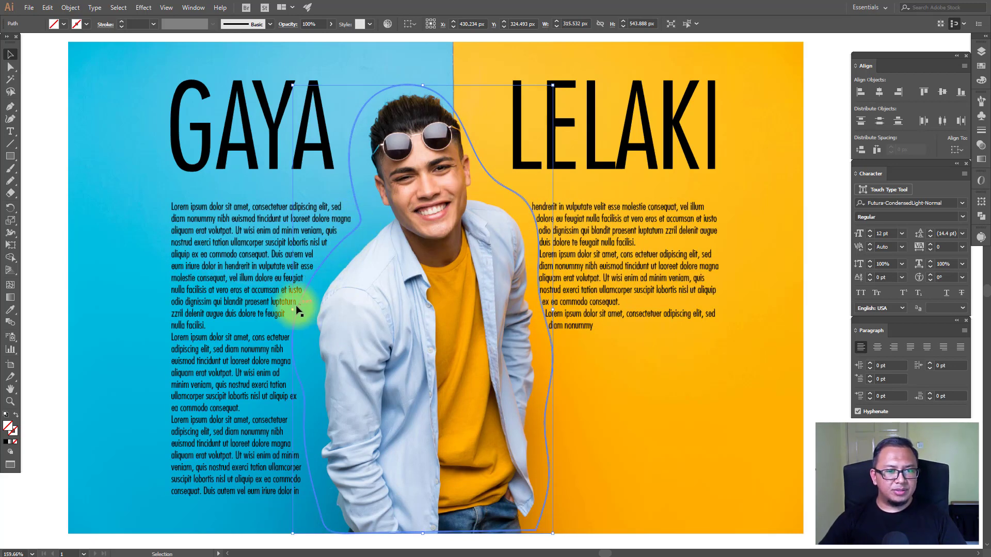
pyautogui.moveTo(294, 312); pyautogui.dragTo(317, 312)
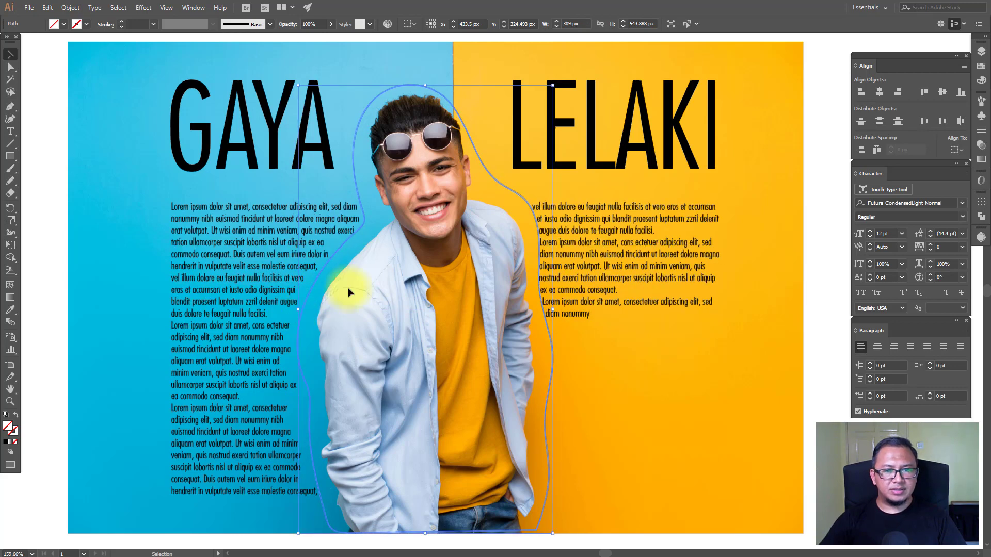
pyautogui.click(832, 234)
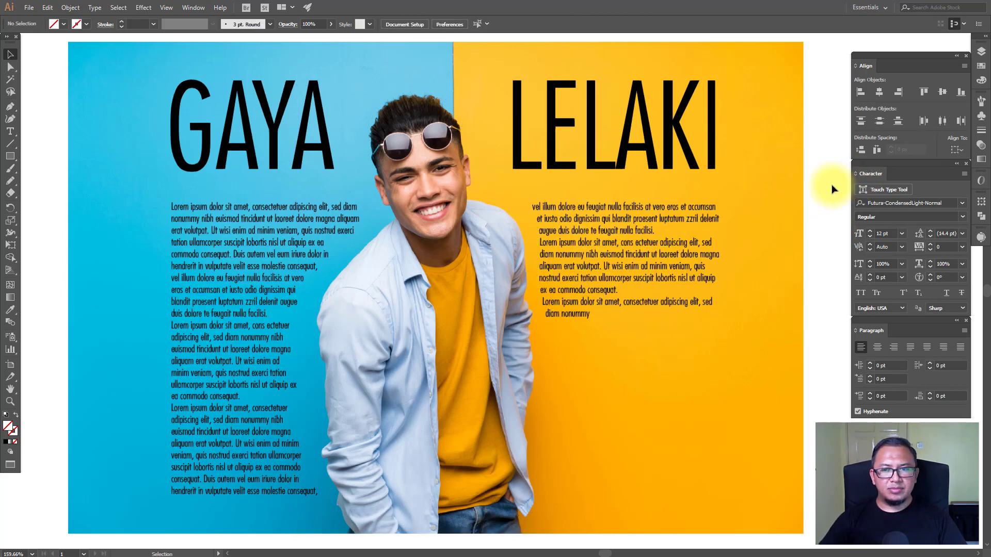
# Step: Insert a blank line after the first and second paragraphs of the text column on the blue side
pyautogui.click(597, 266)
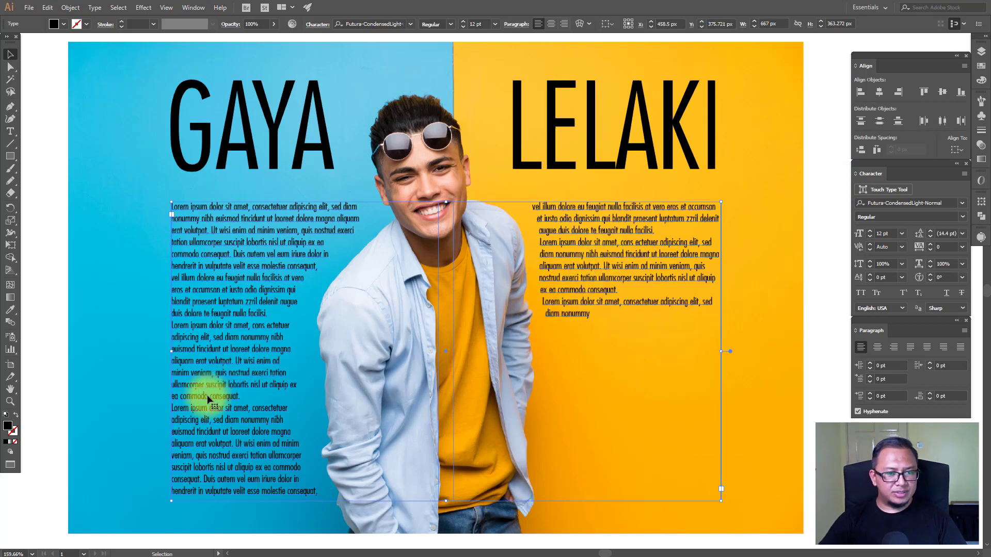
pyautogui.doubleClick(233, 399)
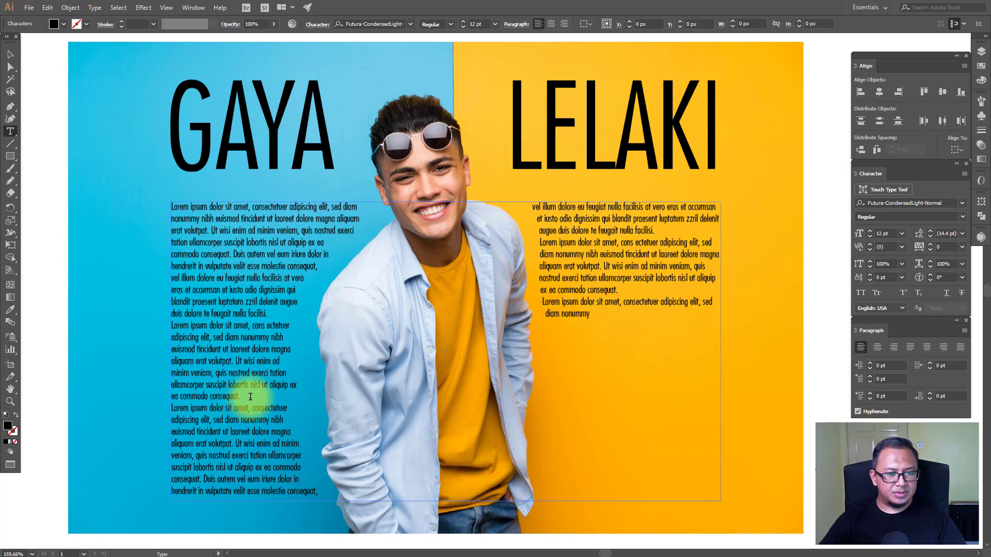
pyautogui.press('Return')
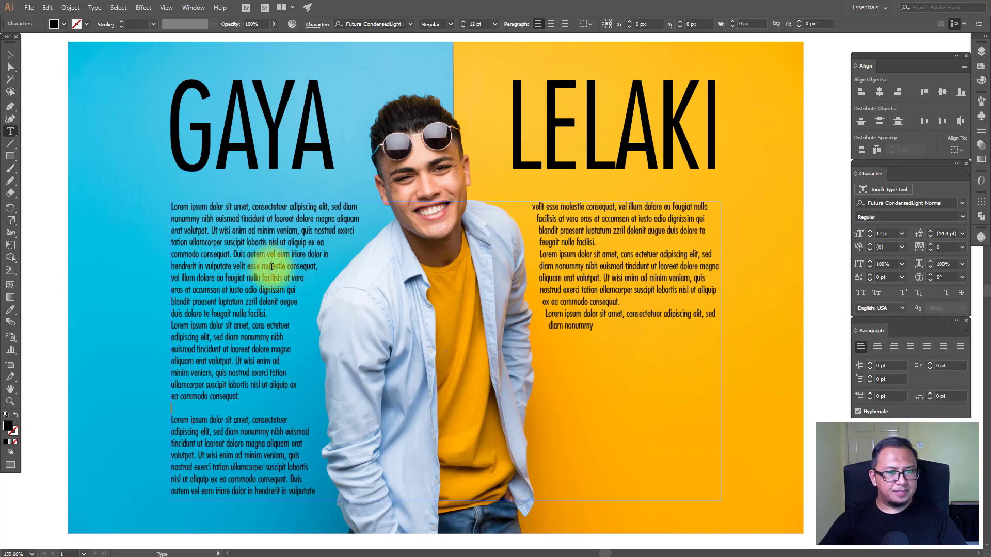
pyautogui.click(268, 313)
pyautogui.press('Return')
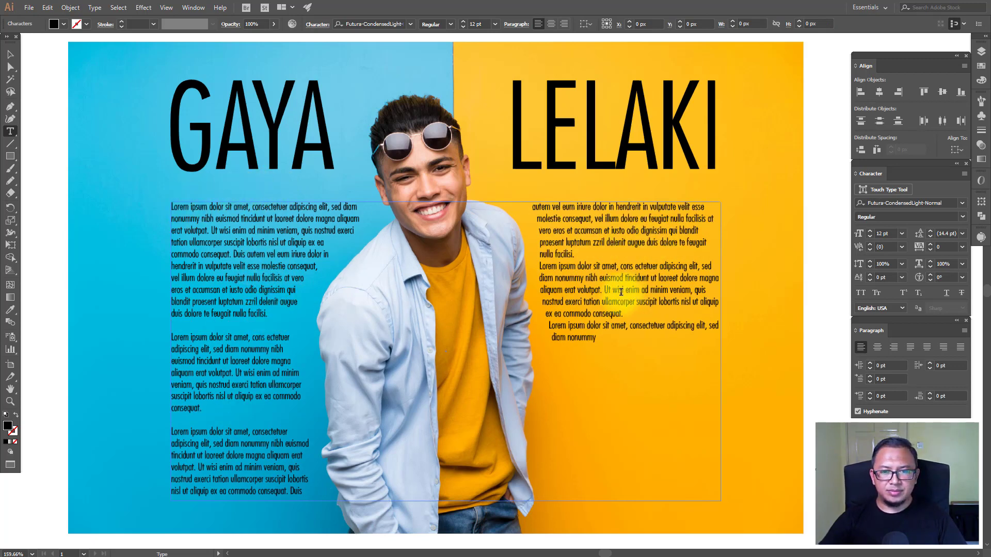
# Step: Copy the second and third paragraphs of the blue-side column and paste them at the end of the yellow-side column
pyautogui.moveTo(174, 337); pyautogui.dragTo(201, 408)
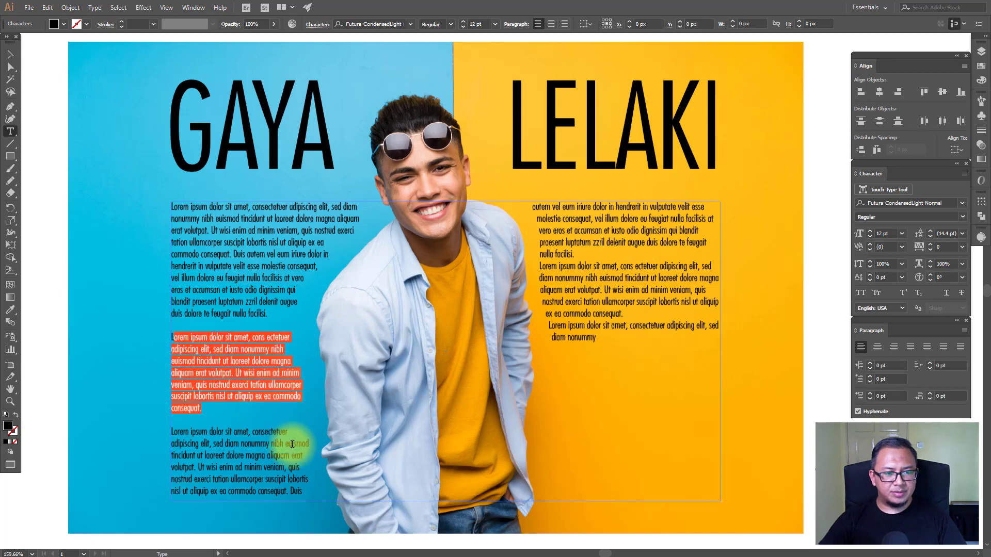
pyautogui.keyDown('shift'); pyautogui.click(331, 491); pyautogui.keyUp('shift')
pyautogui.hotkey('ctrl', 'c')
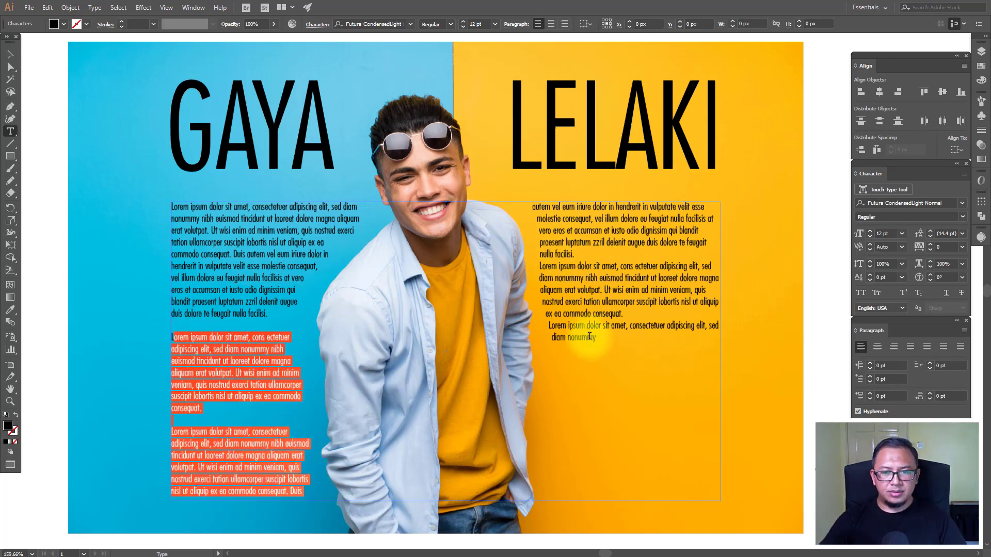
pyautogui.click(596, 337)
pyautogui.hotkey('ctrl', 'v')
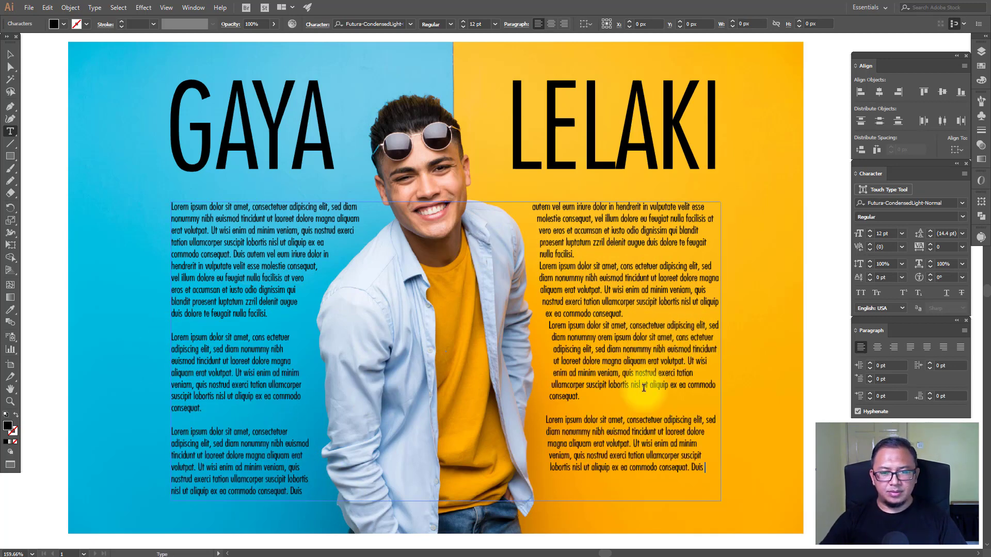
# Step: Separate the yellow-side paragraphs with blank lines after "ea commodo consequat." and "nulla facilisi."
pyautogui.click(634, 314)
pyautogui.press('Return')
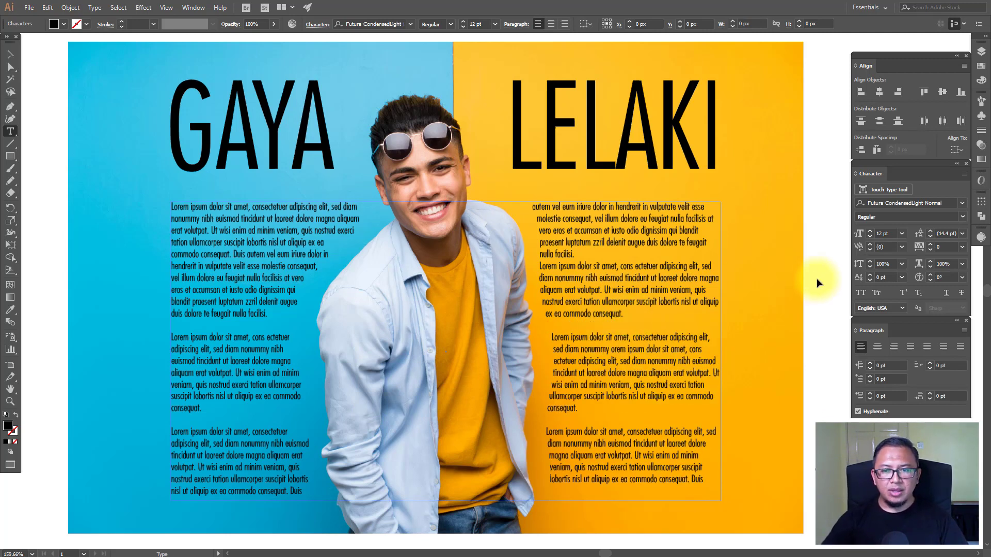
pyautogui.click(795, 281)
pyautogui.click(12, 56)
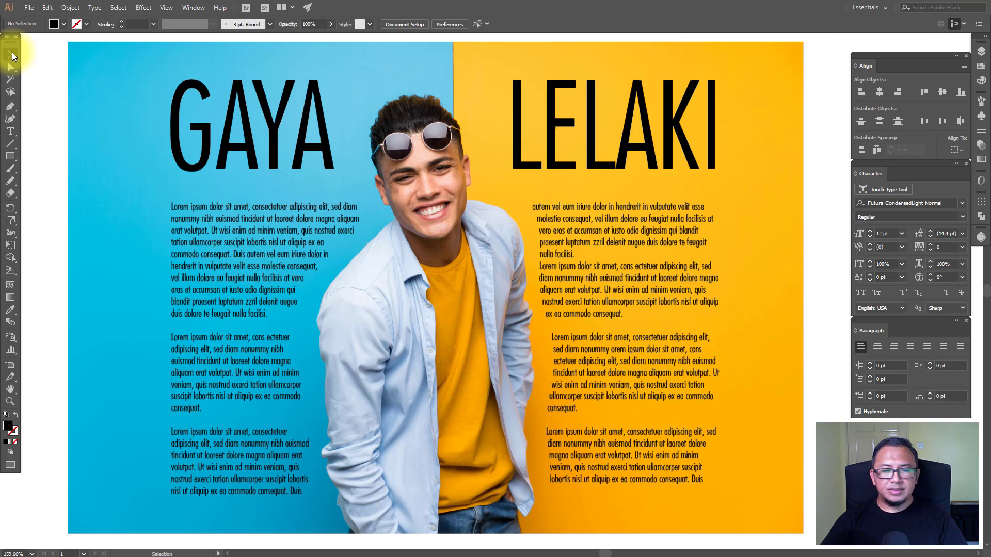
pyautogui.click(591, 263)
pyautogui.doubleClick(589, 262)
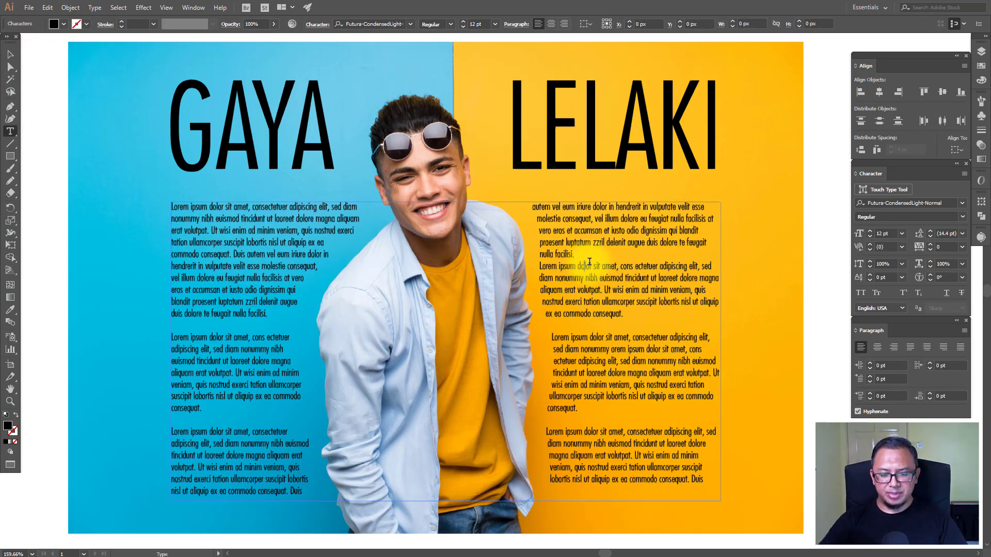
pyautogui.press('Return')
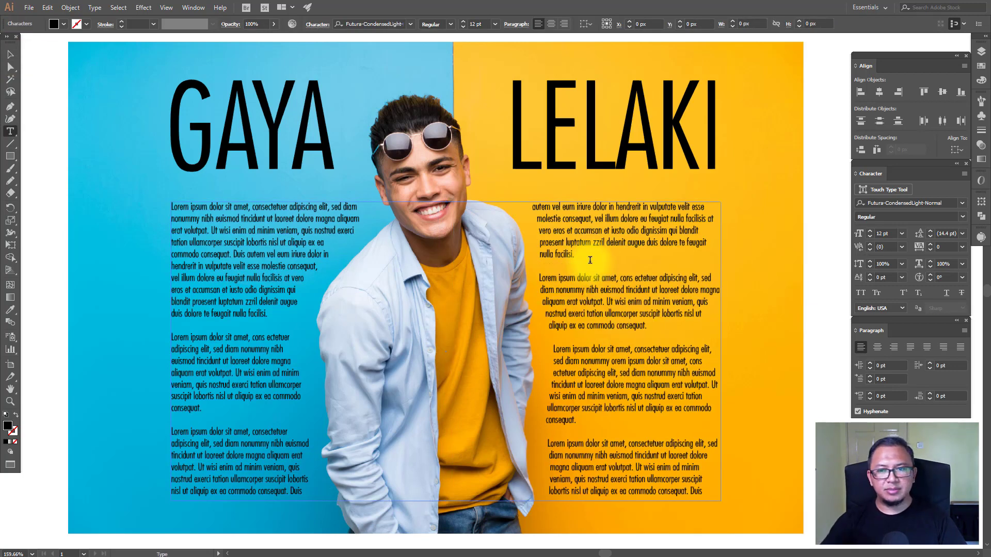
pyautogui.click(818, 214)
pyautogui.click(10, 54)
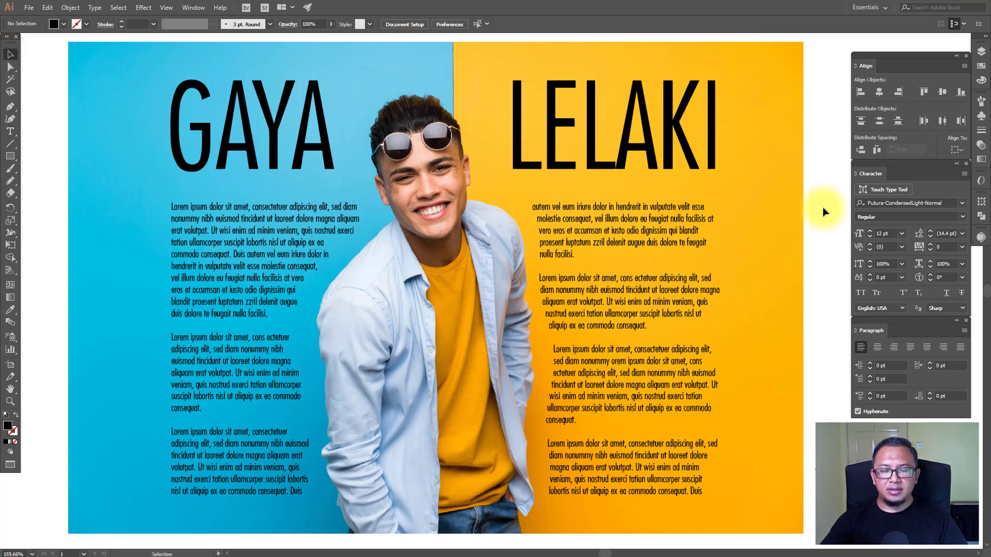
# Step: Examine the wrap path's outline and how the text continues from the blue-side column to the yellow-side column
pyautogui.click(533, 211)
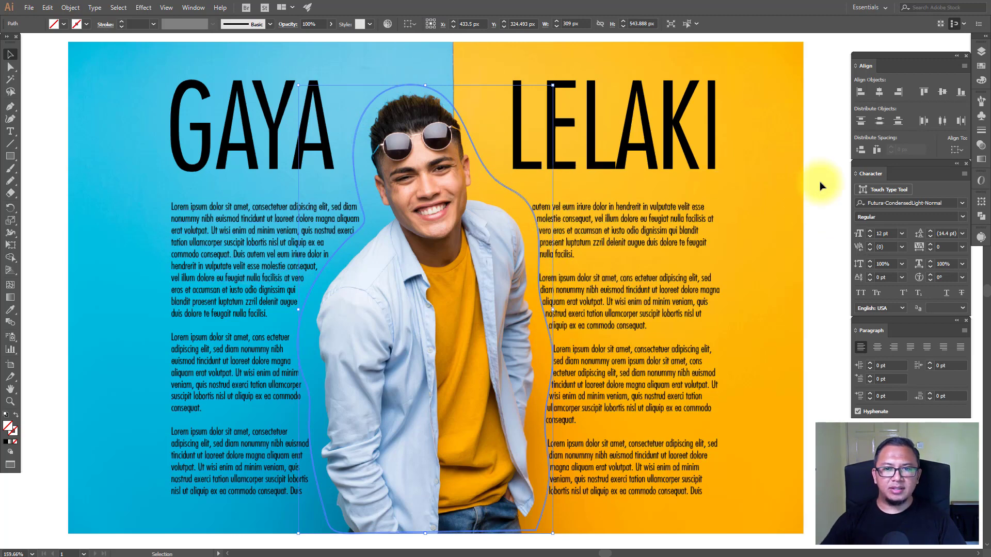
pyautogui.click(824, 198)
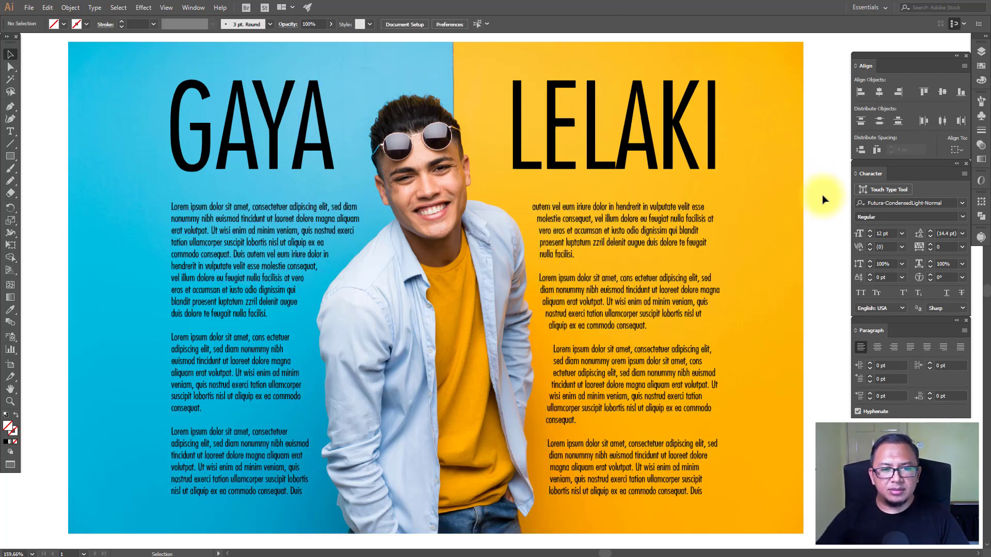
pyautogui.click(664, 219)
pyautogui.click(810, 230)
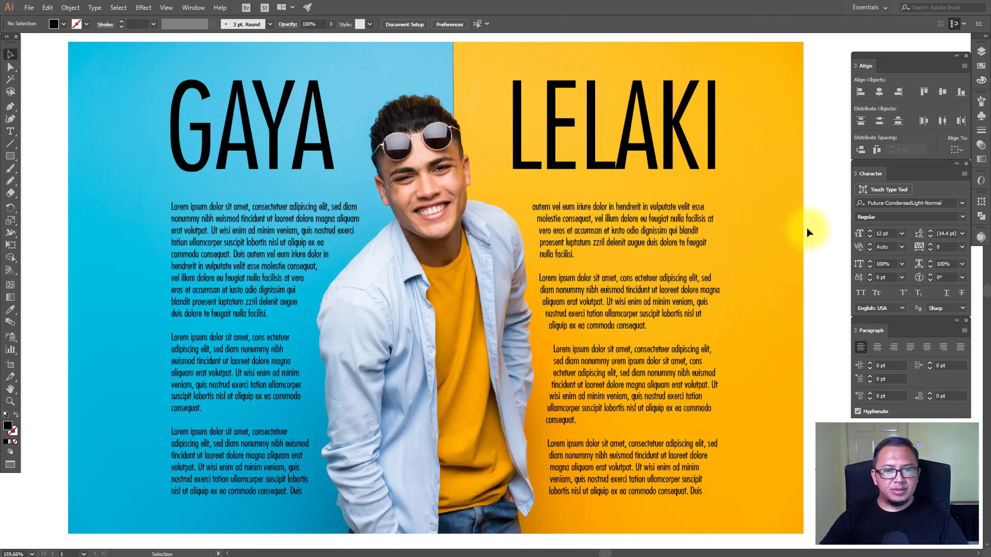
pyautogui.click(547, 243)
pyautogui.keyDown('shift'); pyautogui.click(313, 278); pyautogui.keyUp('shift')
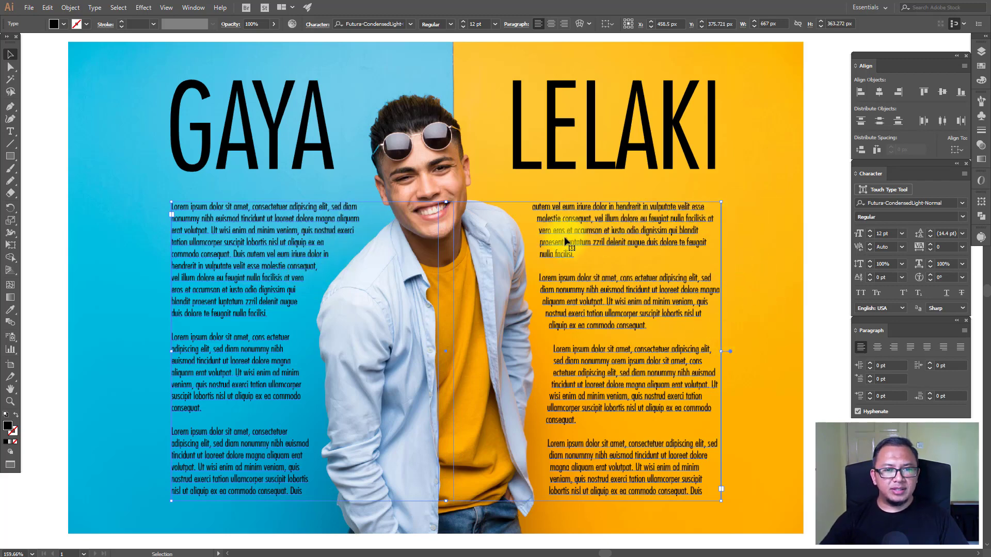
pyautogui.press('t')
pyautogui.click(250, 235)
pyautogui.tripleClick(254, 230)
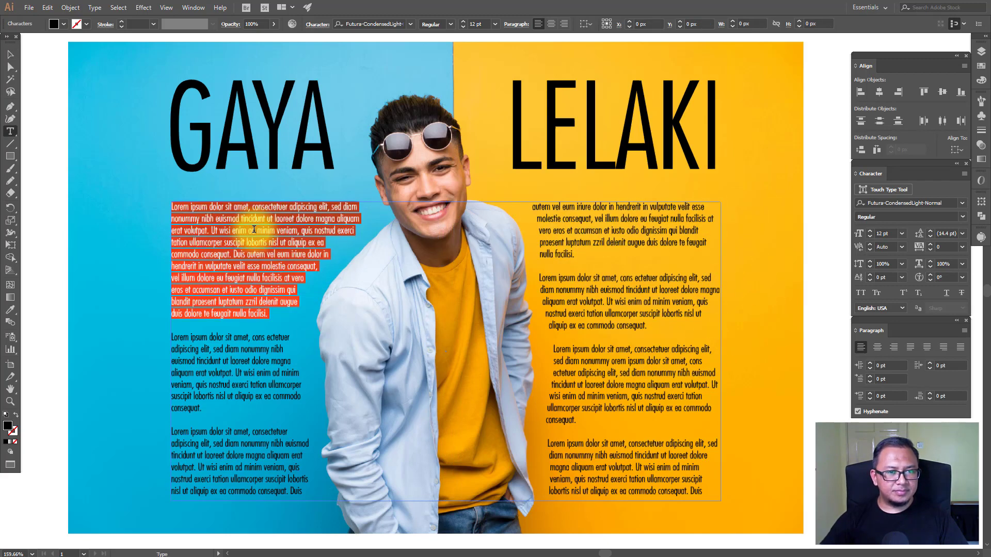
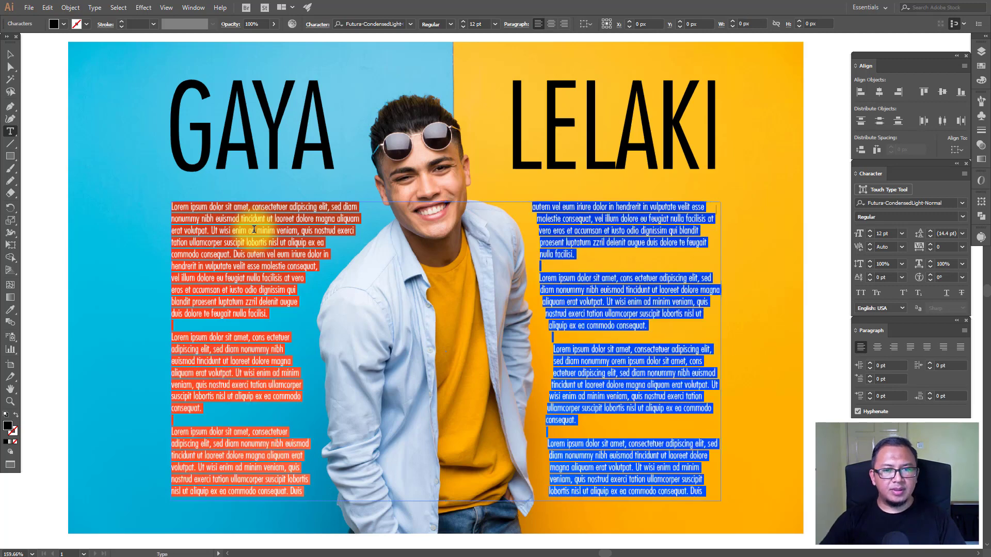
pyautogui.keyDown('ctrl'); pyautogui.click(810, 188); pyautogui.keyUp('ctrl')
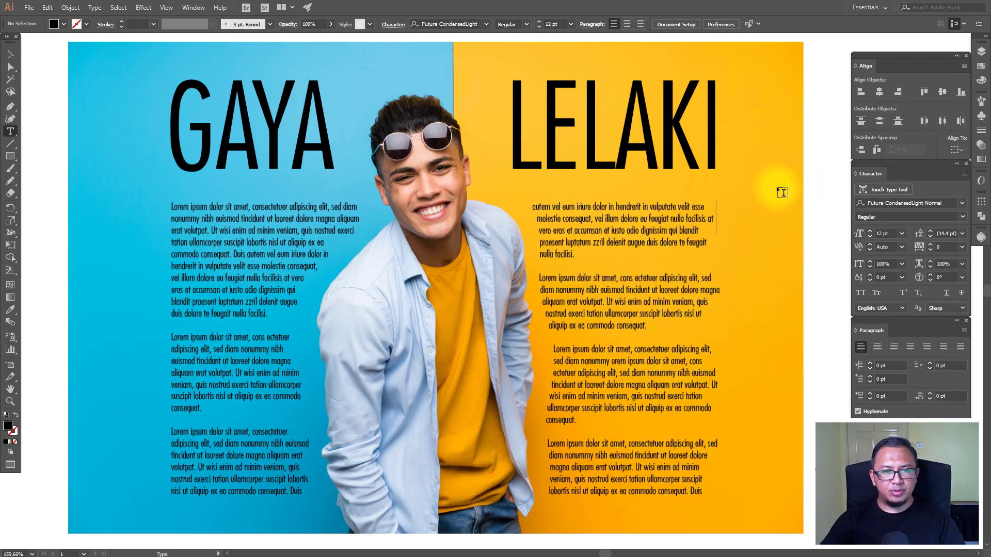
# Step: Delete the two-column text box, leaving the photo and the headline words
pyautogui.click(11, 55)
pyautogui.click(591, 221)
pyautogui.press('Delete')
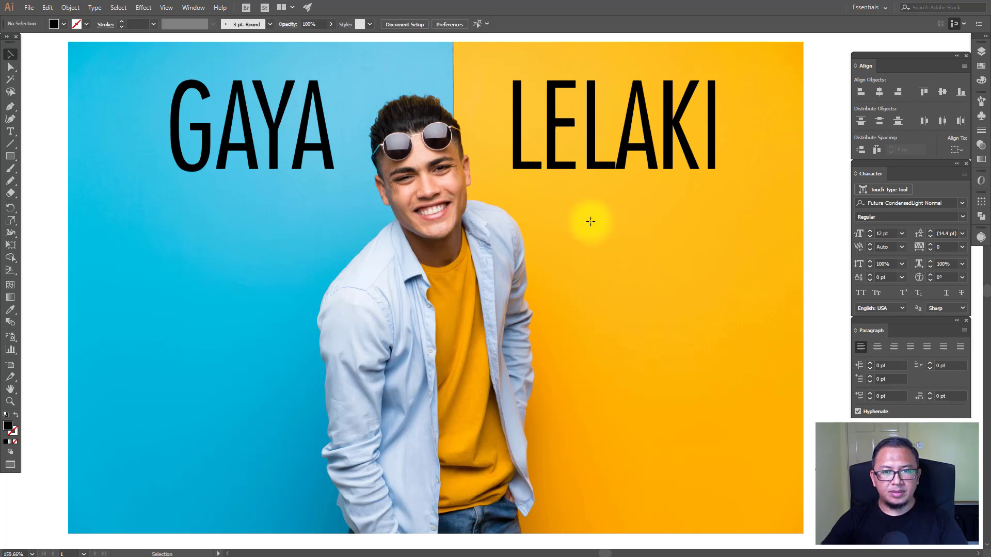
# Step: Stack "LELAKI" beneath "GAYA" on the blue background with their starting edges lined up, and select both words
pyautogui.click(593, 128)
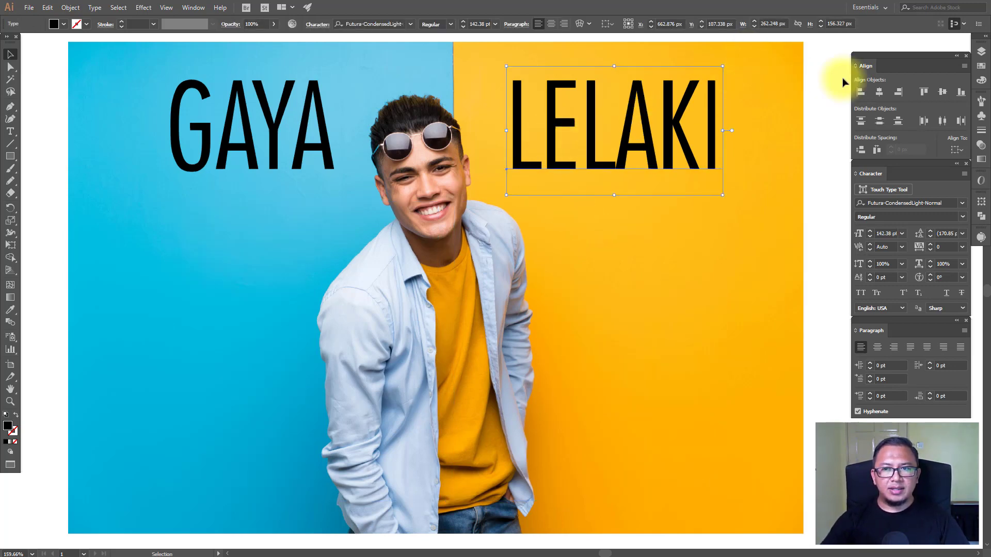
pyautogui.click(809, 80)
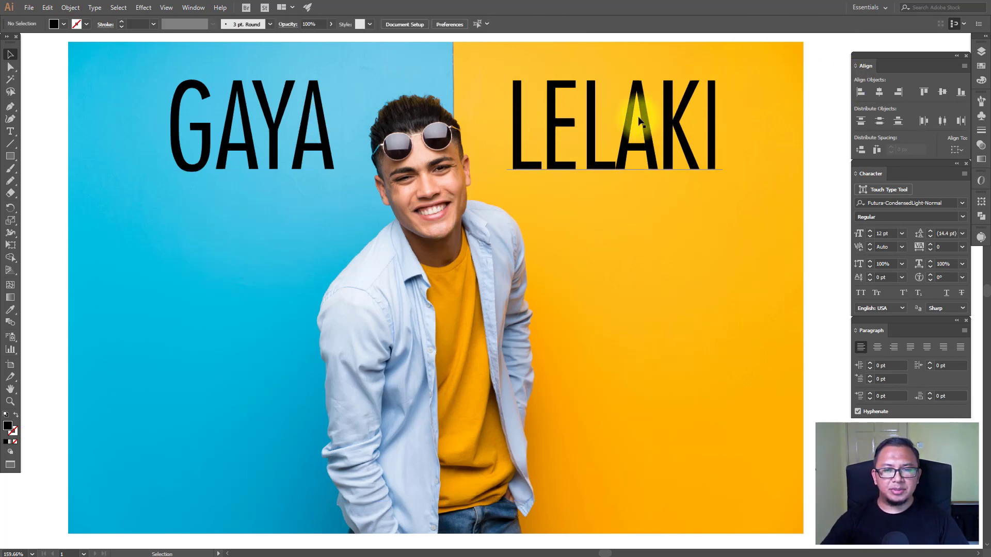
pyautogui.moveTo(641, 122); pyautogui.dragTo(268, 222)
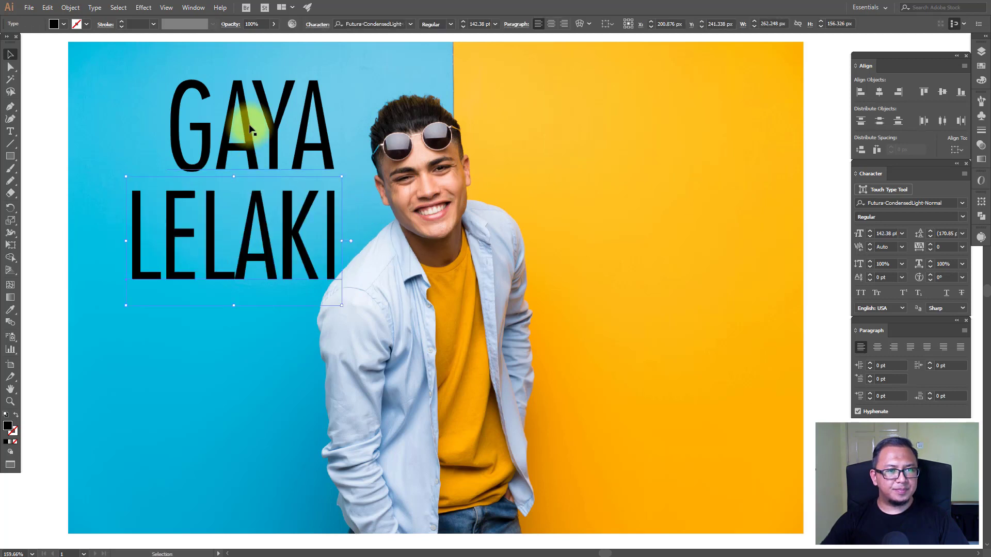
pyautogui.moveTo(250, 129); pyautogui.dragTo(207, 129)
pyautogui.keyDown('shift'); pyautogui.click(342, 218); pyautogui.keyUp('shift')
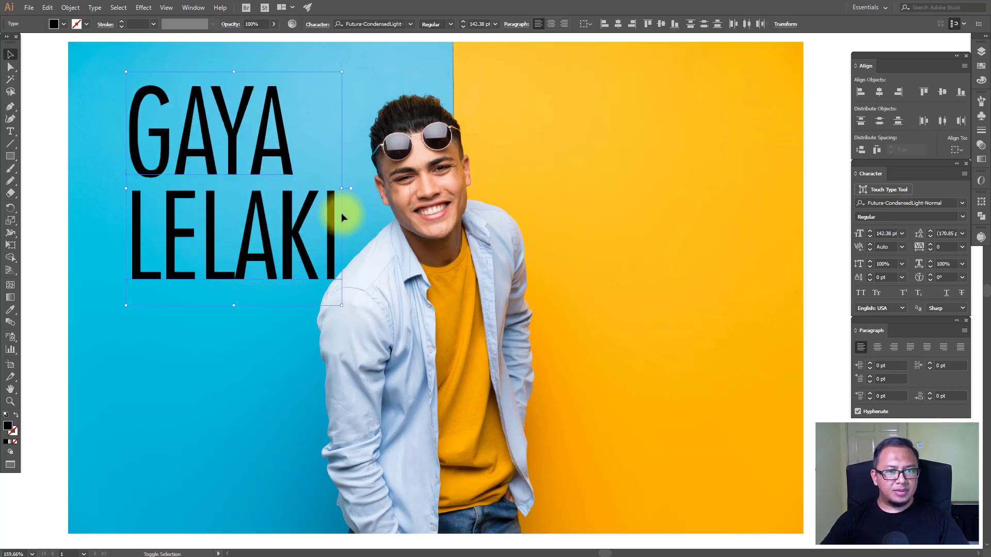
# Step: Scale both headline words down to 124.46 pt and recolour them with the dark blue sampled from the man's jeans
pyautogui.moveTo(338, 187); pyautogui.dragTo(315, 190)
pyautogui.moveTo(235, 231); pyautogui.dragTo(258, 218)
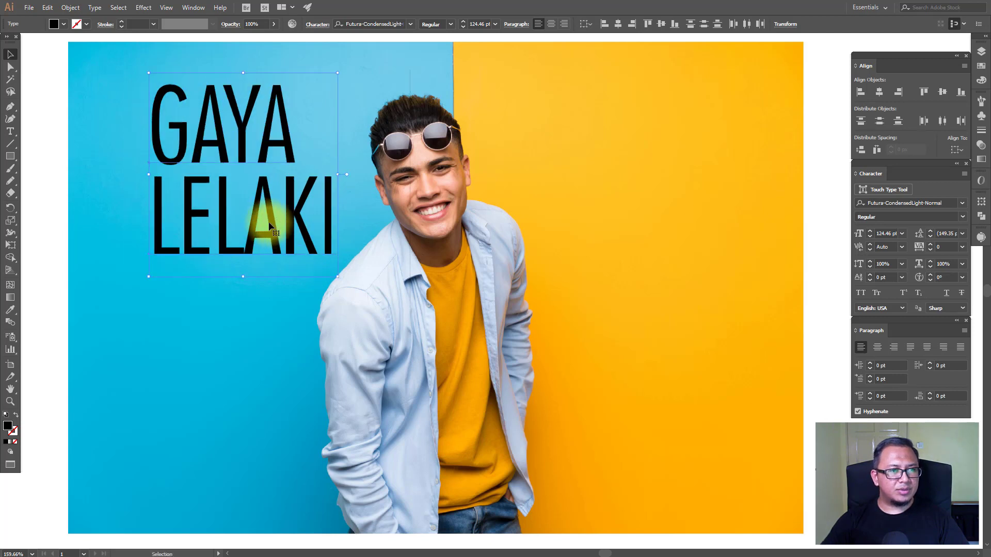
pyautogui.click(9, 312)
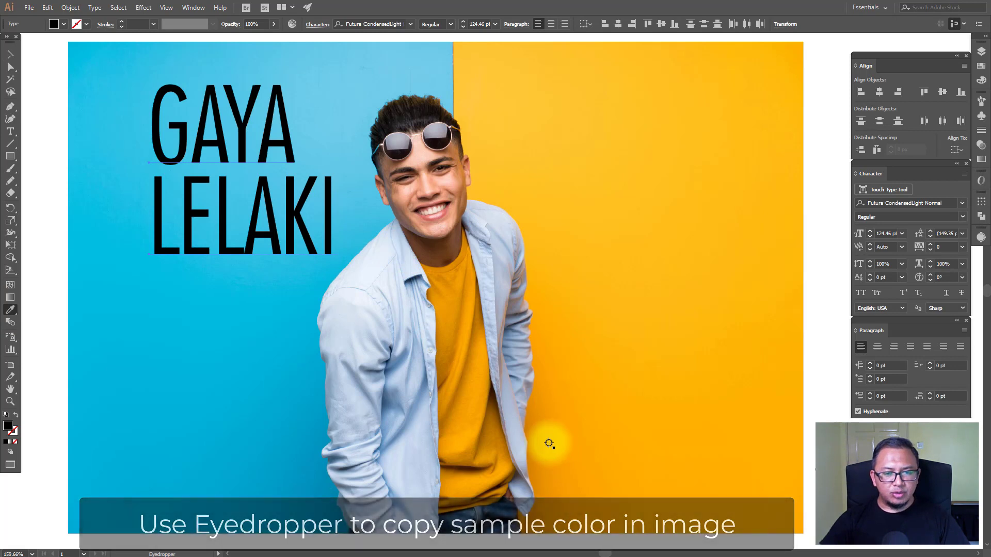
pyautogui.click(494, 511)
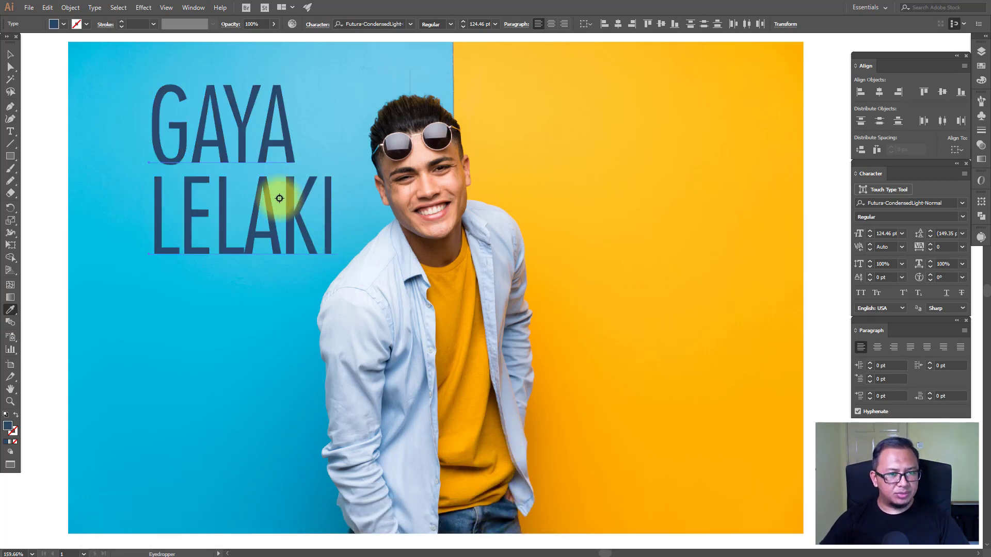
# Step: Shift the recoloured headline slightly outward on the blue side, away from the man, and deselect it
pyautogui.click(9, 54)
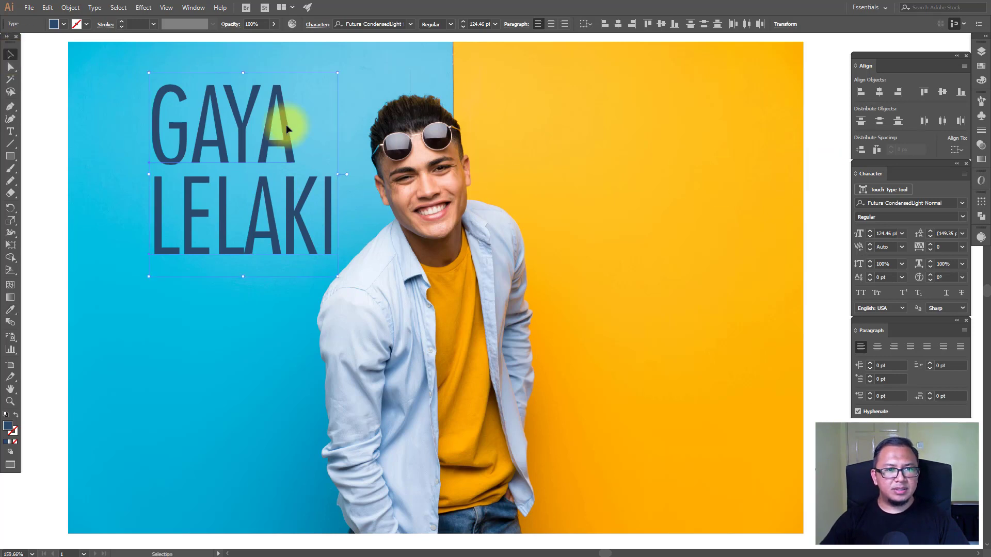
pyautogui.moveTo(265, 124); pyautogui.dragTo(245, 125)
pyautogui.click(52, 136)
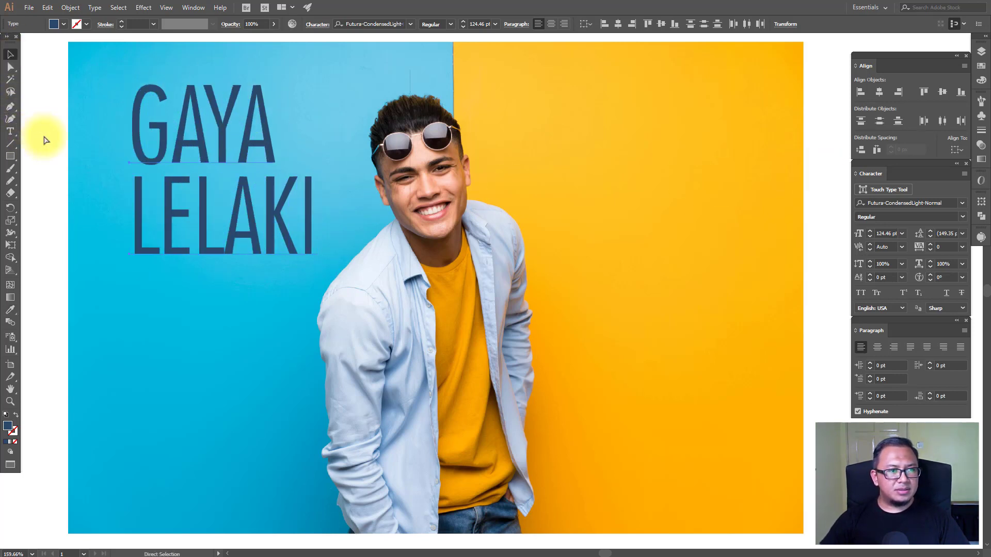
# Step: Create a text box beneath "LELAKI" and fill it with the Lorem ipsum paragraphs separated by blank lines
pyautogui.click(11, 131)
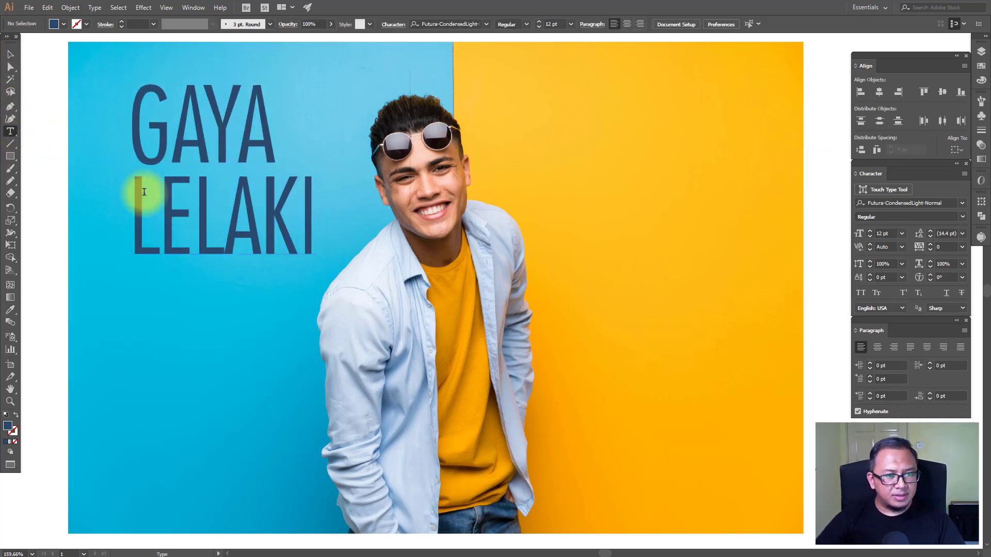
pyautogui.moveTo(260, 439); pyautogui.dragTo(351, 505)
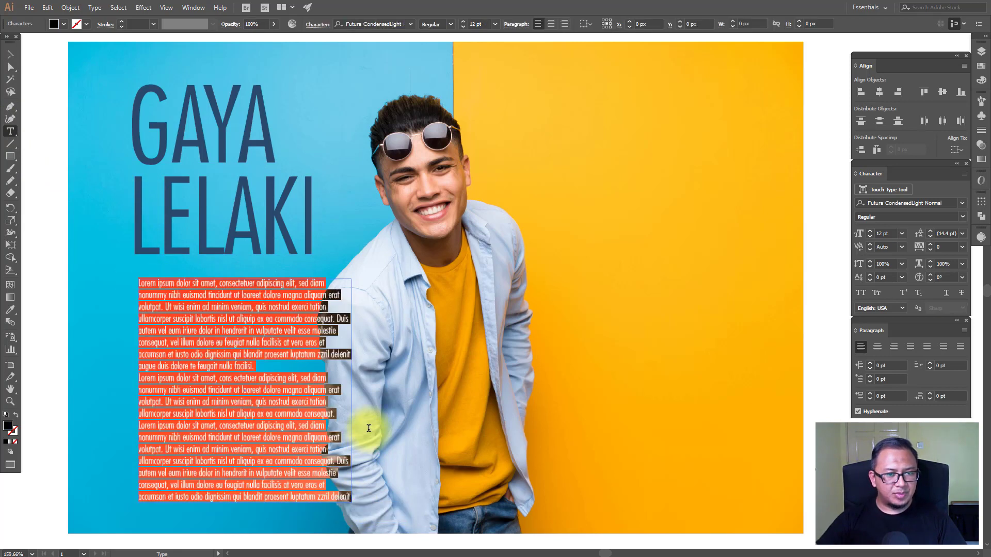
pyautogui.hotkey('ctrl', 'shift', 'a')
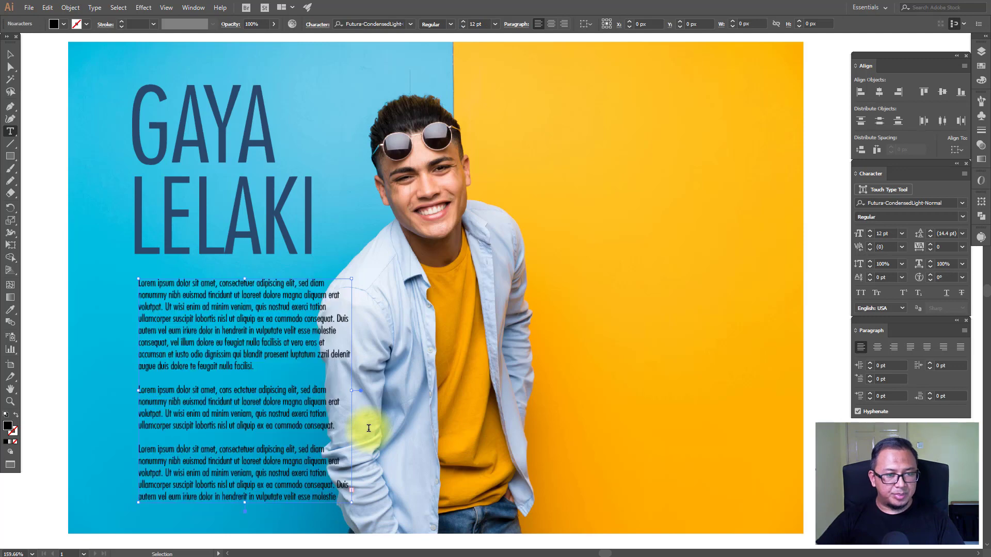
# Step: Continue the overflowing text in a linked box on the yellow side and enlarge that box to 347 px by 496.819 px
pyautogui.click(11, 54)
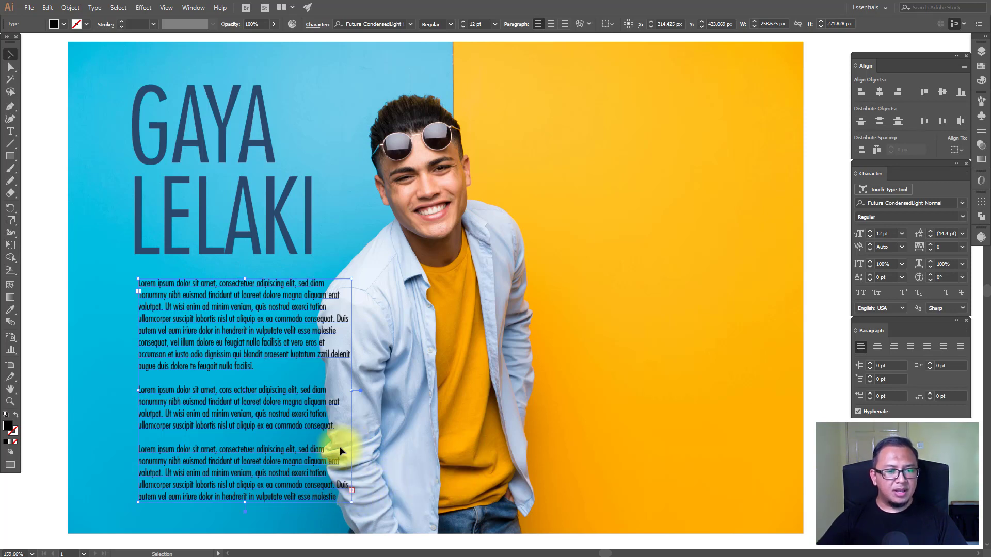
pyautogui.click(351, 491)
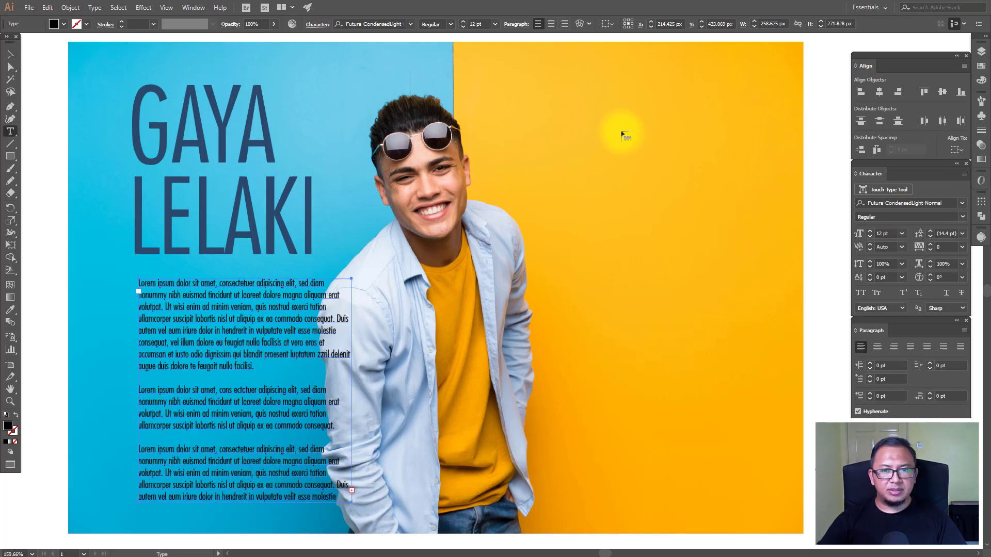
pyautogui.click(526, 101)
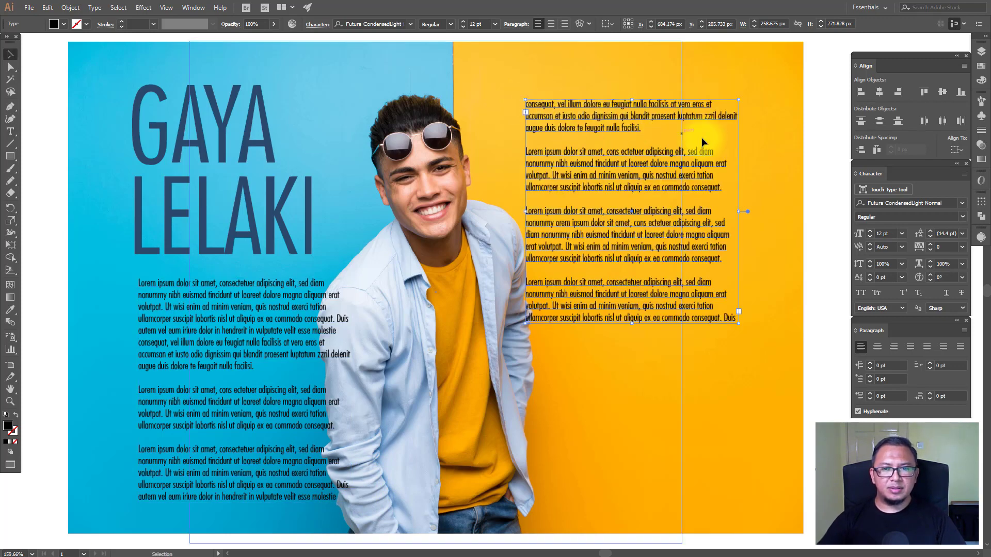
pyautogui.moveTo(738, 212); pyautogui.dragTo(458, 213)
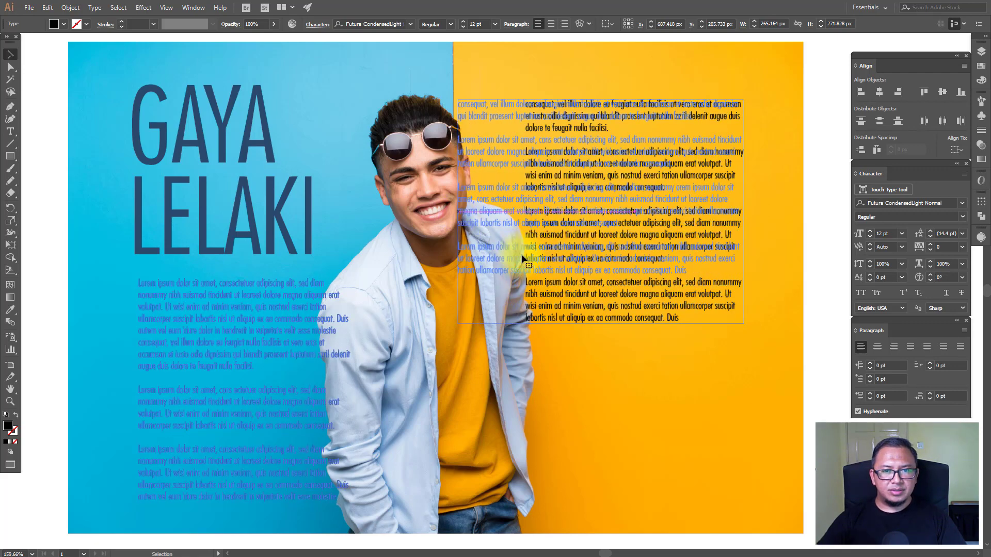
pyautogui.moveTo(603, 325); pyautogui.dragTo(619, 509)
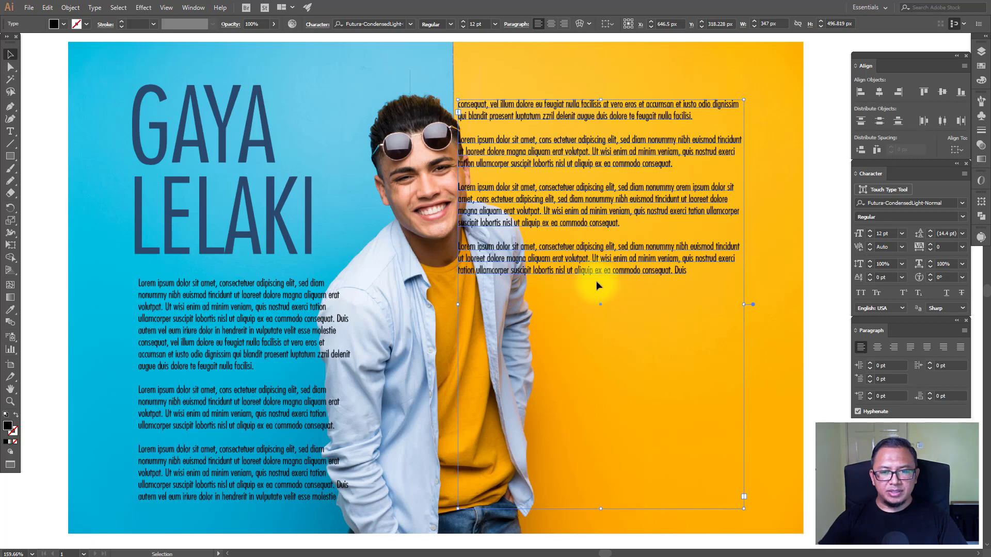
# Step: Copy the three Lorem ipsum paragraphs in the yellow-side box and paste them after the final "Duis"
pyautogui.press('t')
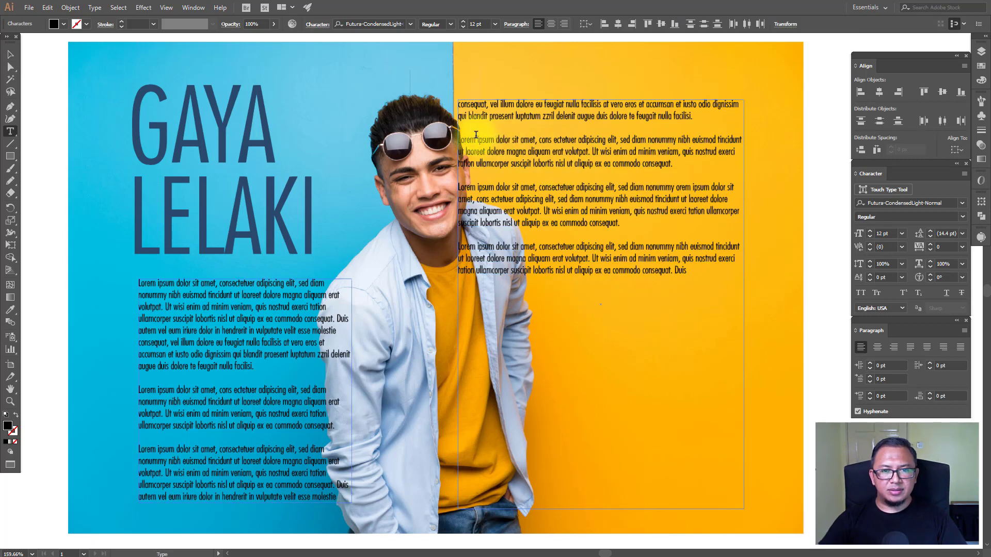
pyautogui.moveTo(465, 131); pyautogui.dragTo(711, 301)
pyautogui.hotkey('ctrl', 'c')
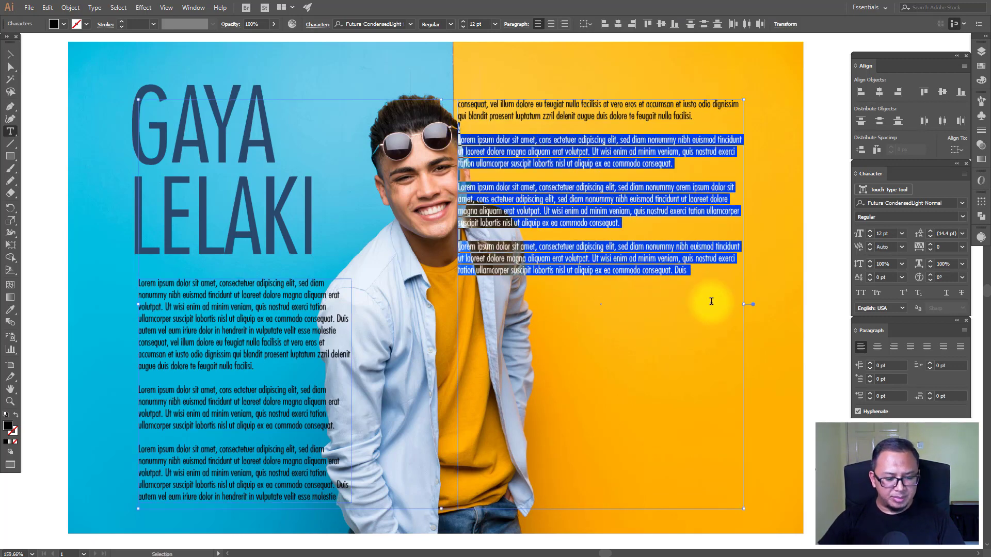
pyautogui.click(716, 281)
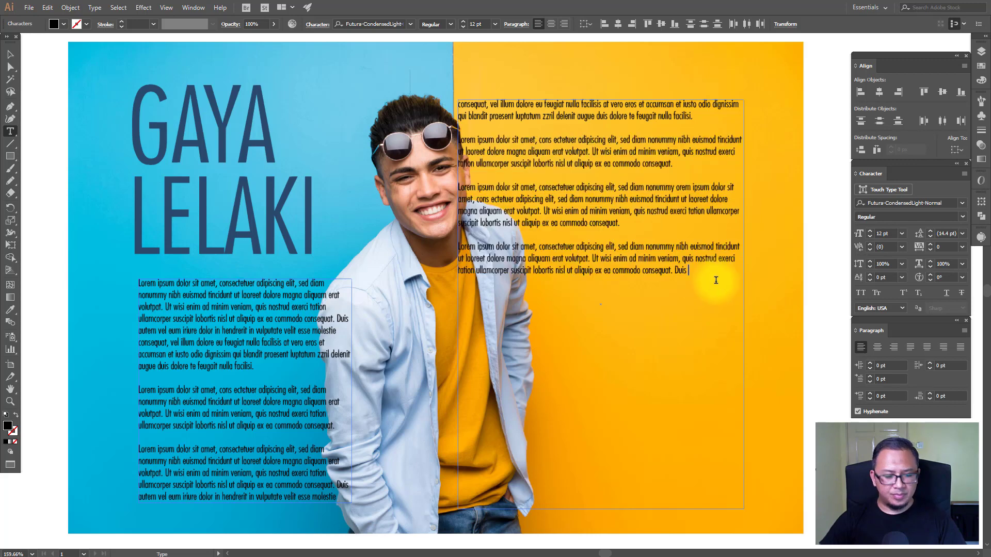
pyautogui.hotkey('ctrl', 'v')
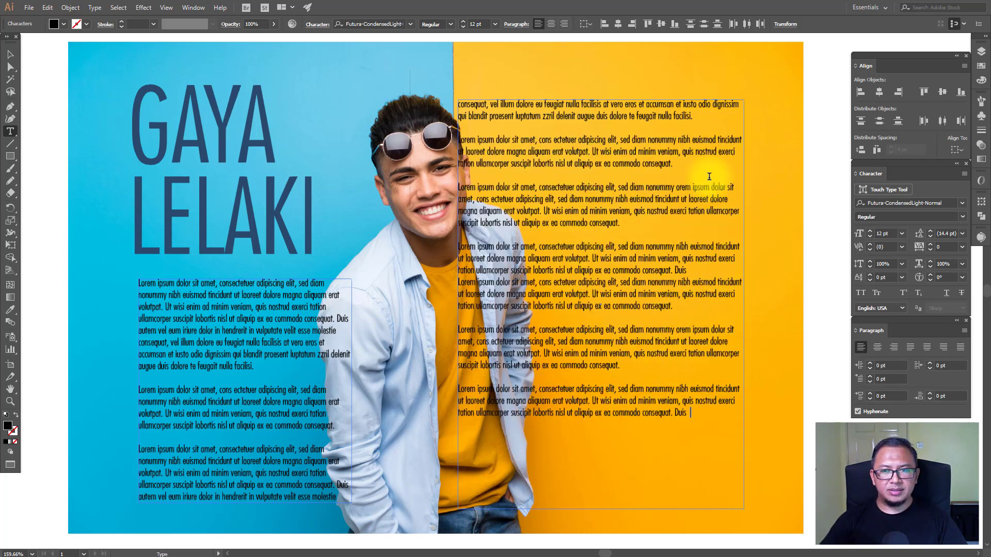
pyautogui.keyDown('ctrl'); pyautogui.click(813, 200); pyautogui.keyUp('ctrl')
# Step: Bring the wrap path around the man to the front so both text columns flow around it
pyautogui.click(9, 56)
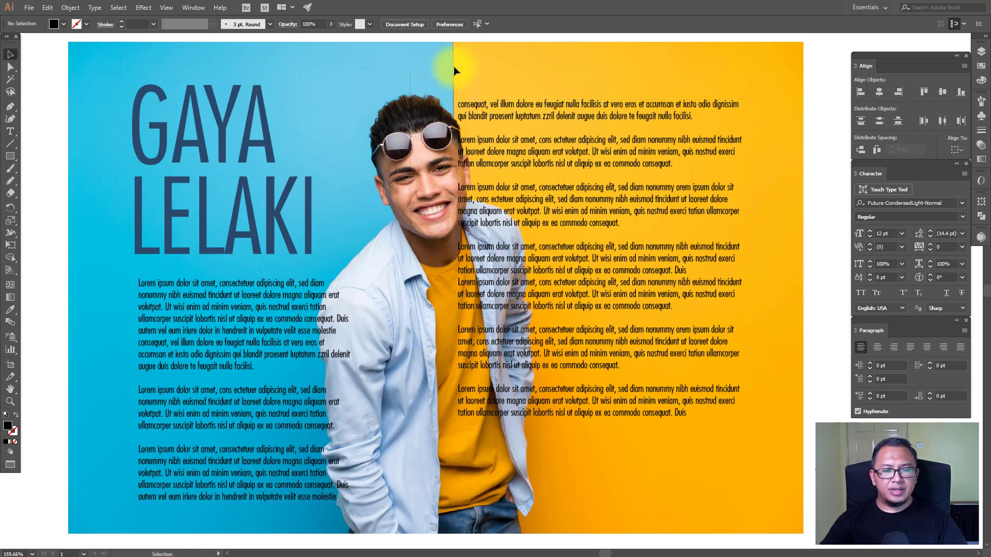
pyautogui.click(429, 88)
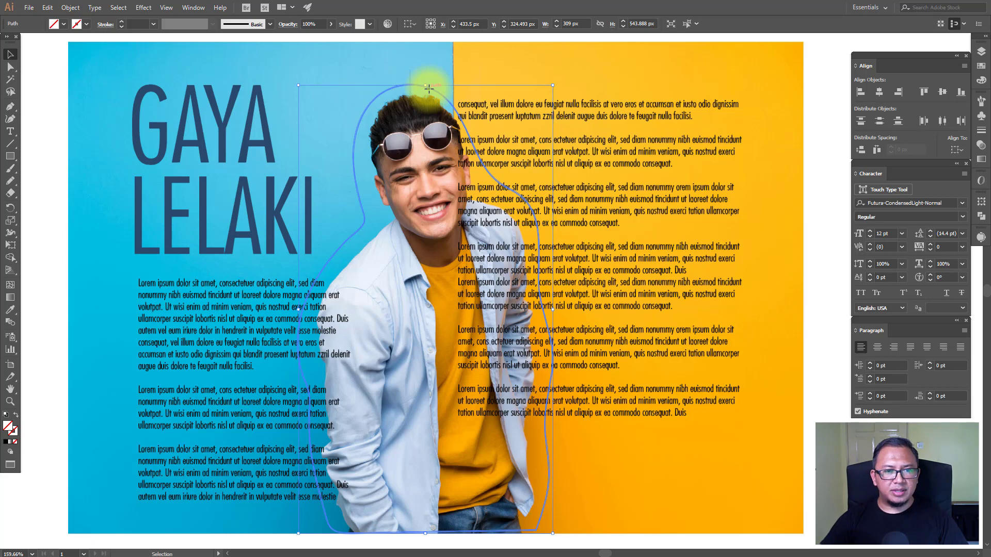
pyautogui.click(812, 201)
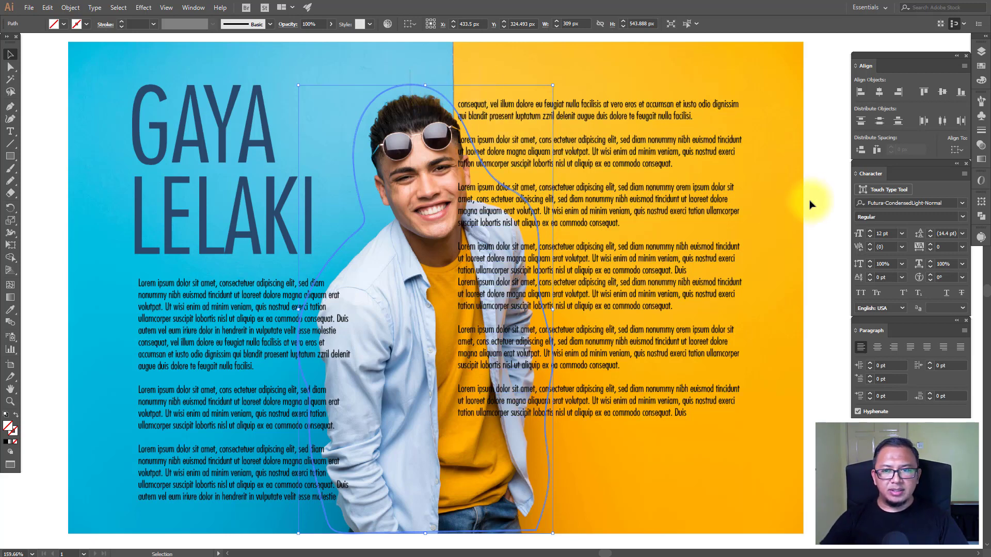
pyautogui.click(437, 94)
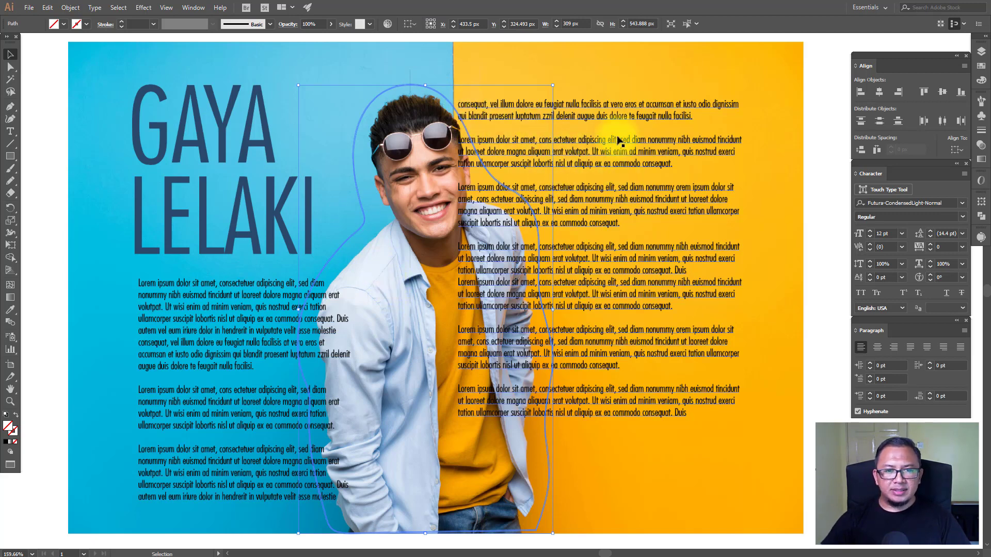
pyautogui.rightClick(439, 95)
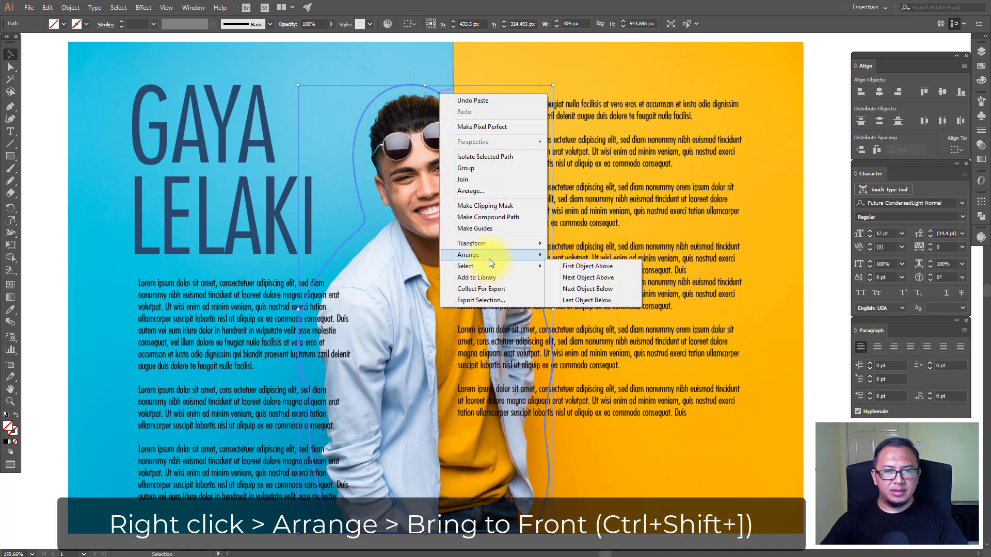
pyautogui.moveTo(488, 256)
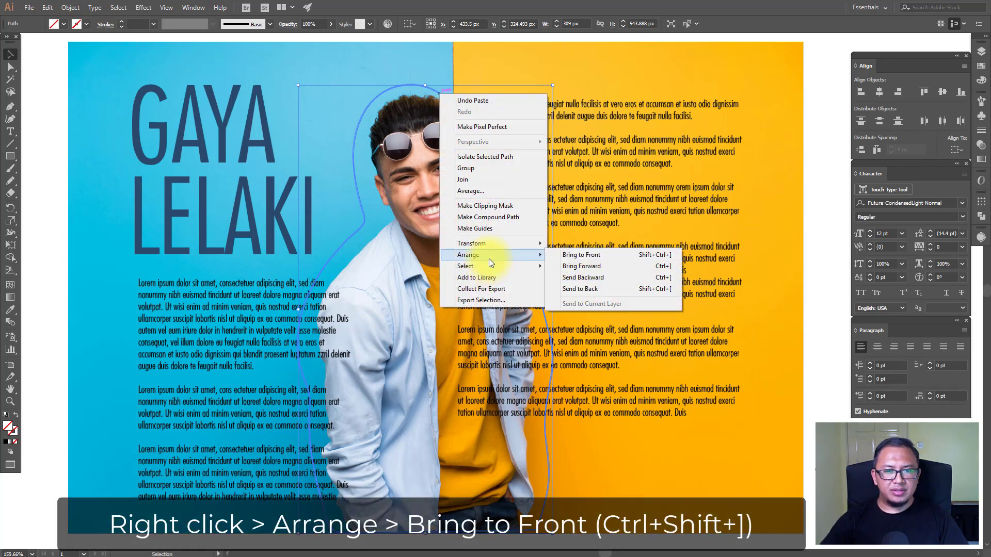
pyautogui.click(589, 255)
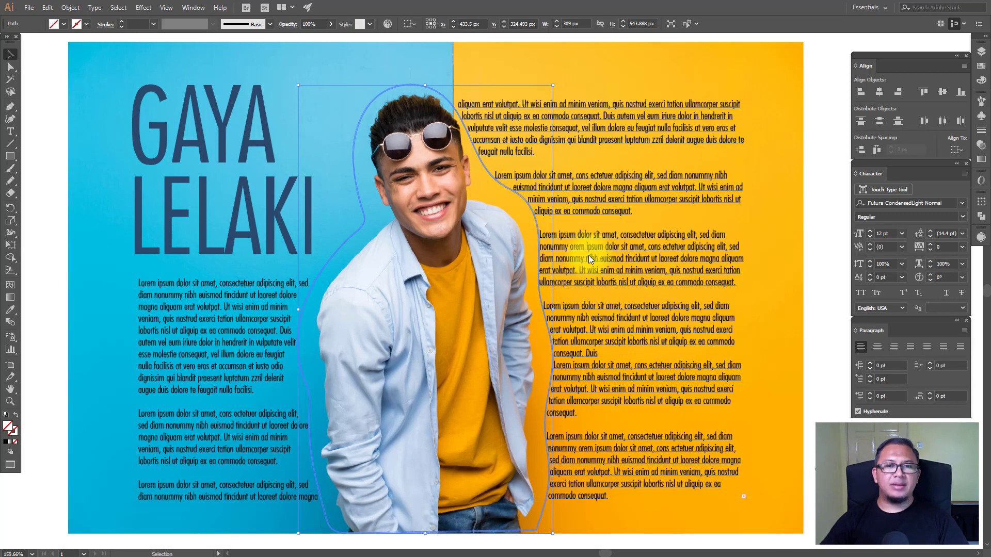
pyautogui.click(821, 195)
# Step: Narrow the yellow-side text box to 332 px by moving its inner edge away from the man's head
pyautogui.click(588, 128)
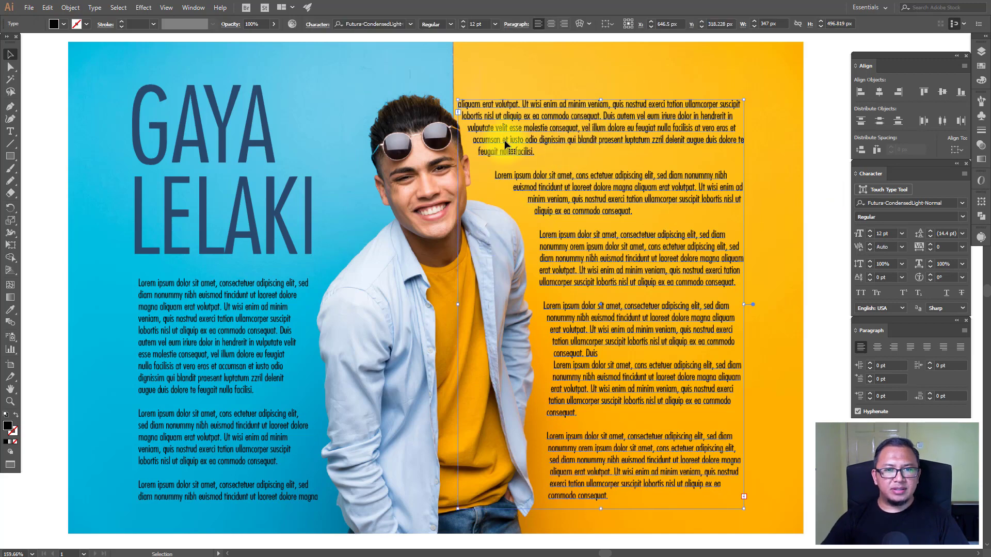
pyautogui.moveTo(459, 306); pyautogui.dragTo(470, 305)
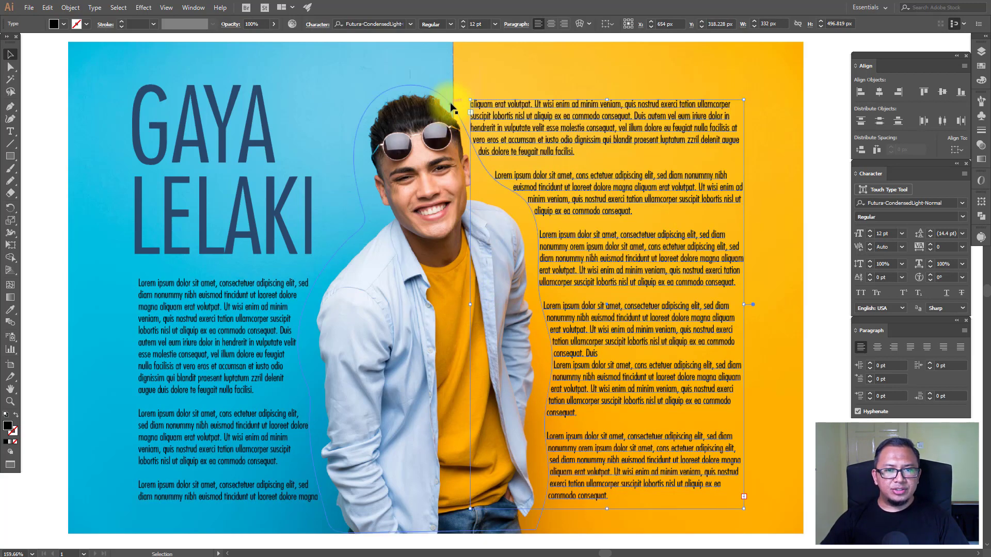
pyautogui.click(455, 100)
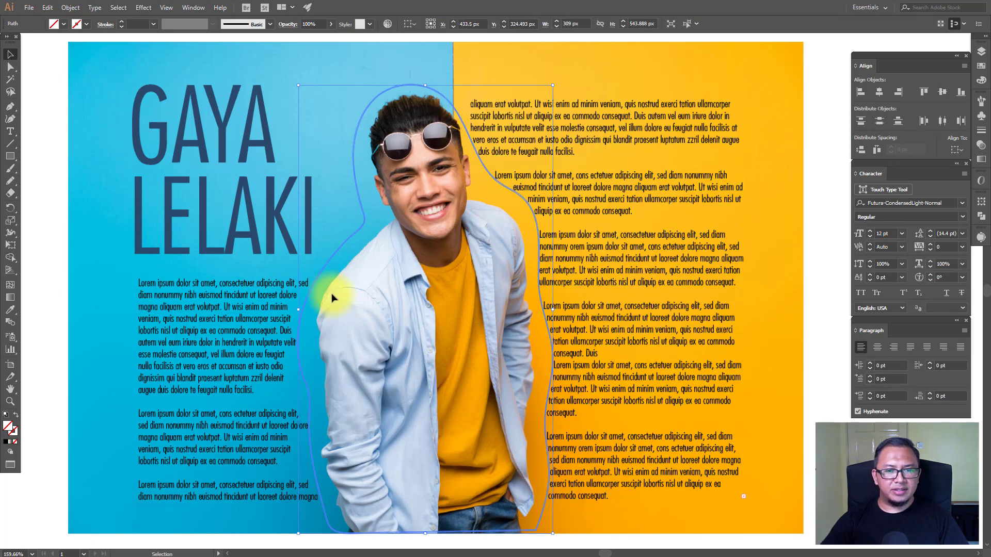
pyautogui.click(827, 260)
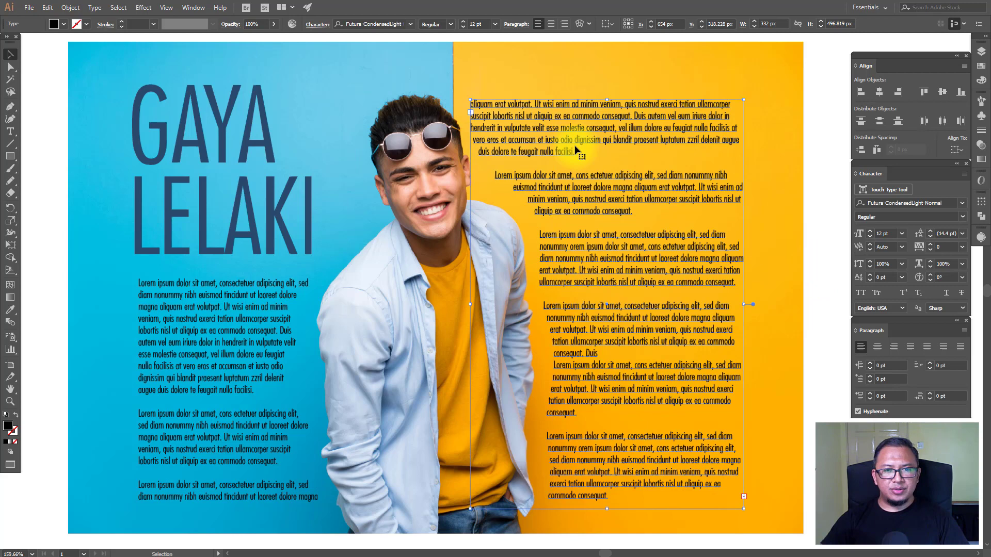
# Step: Adjust the wrap path's anchor points beside the man's head and shoulder on the yellow side to refine the text contour
pyautogui.click(454, 103)
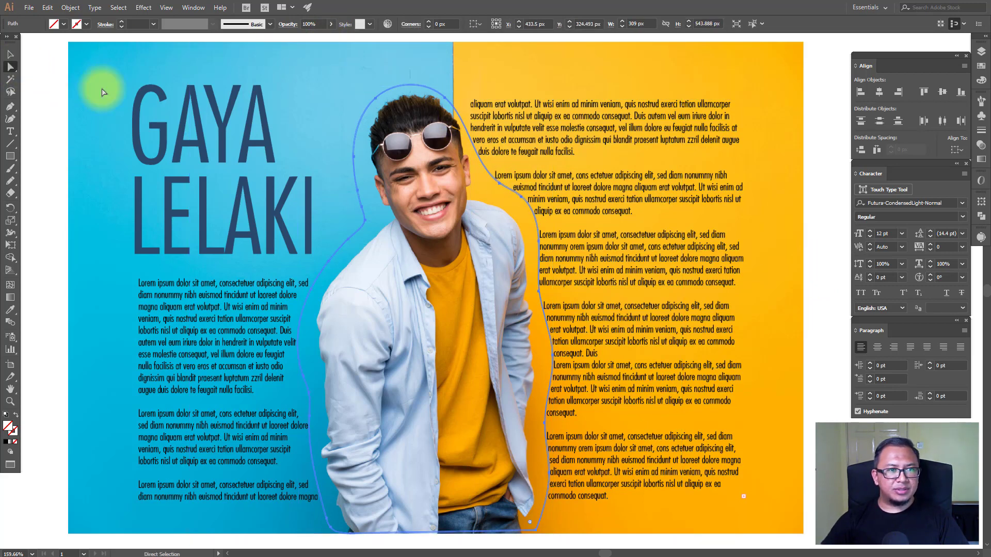
pyautogui.click(12, 67)
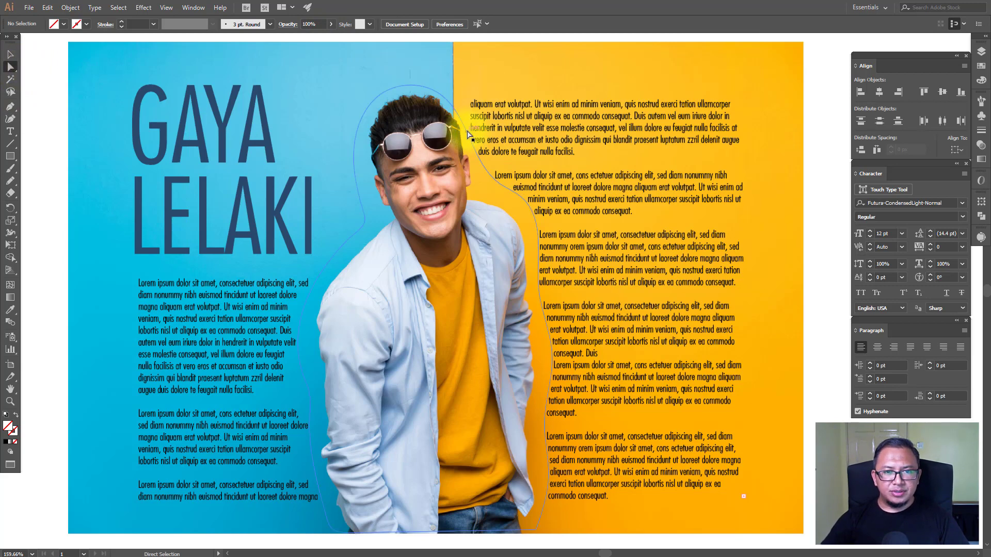
pyautogui.click(467, 132)
pyautogui.moveTo(445, 98); pyautogui.dragTo(455, 101)
pyautogui.moveTo(500, 191); pyautogui.dragTo(523, 203)
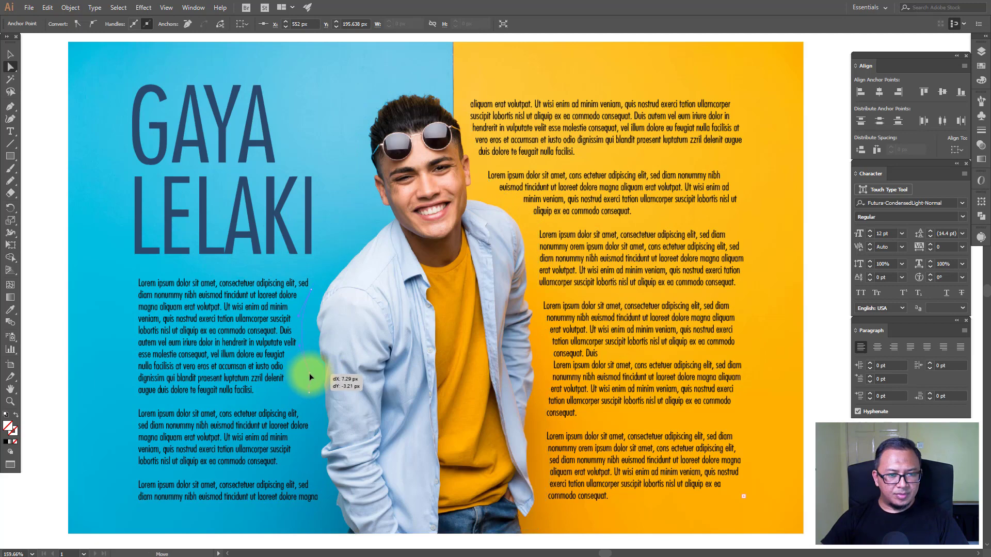
# Step: Pull the wrap path closer to the man's sleeve on the blue side and his arm on the yellow side, and select the whole path
pyautogui.moveTo(311, 378); pyautogui.dragTo(313, 430)
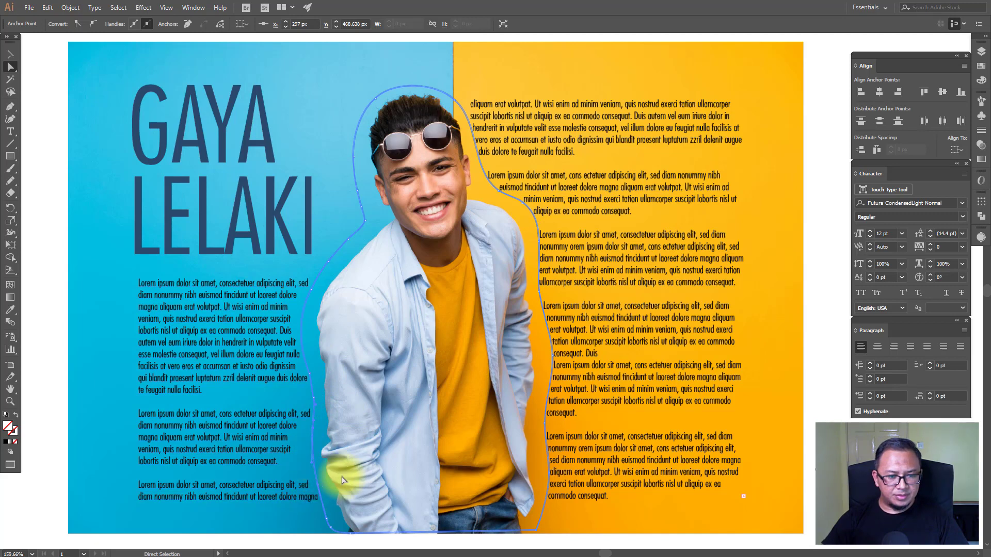
pyautogui.moveTo(326, 521); pyautogui.dragTo(312, 467)
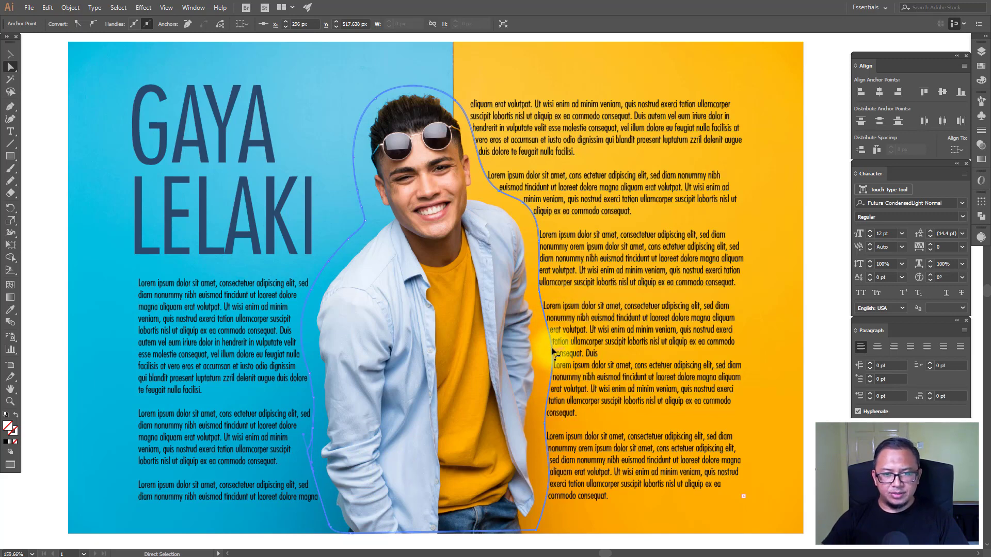
pyautogui.moveTo(551, 356); pyautogui.dragTo(549, 354)
pyautogui.moveTo(546, 431); pyautogui.dragTo(540, 431)
pyautogui.click(10, 54)
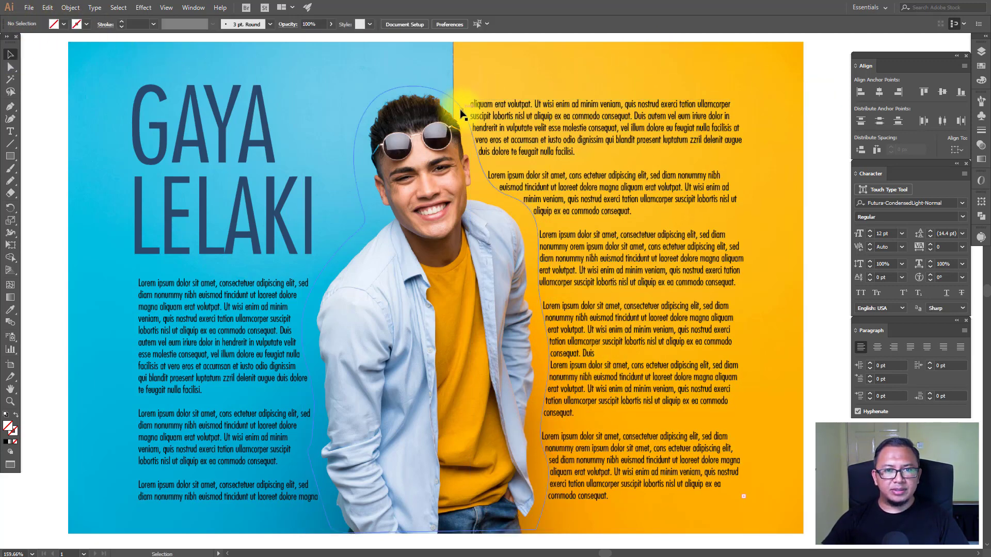
pyautogui.click(478, 151)
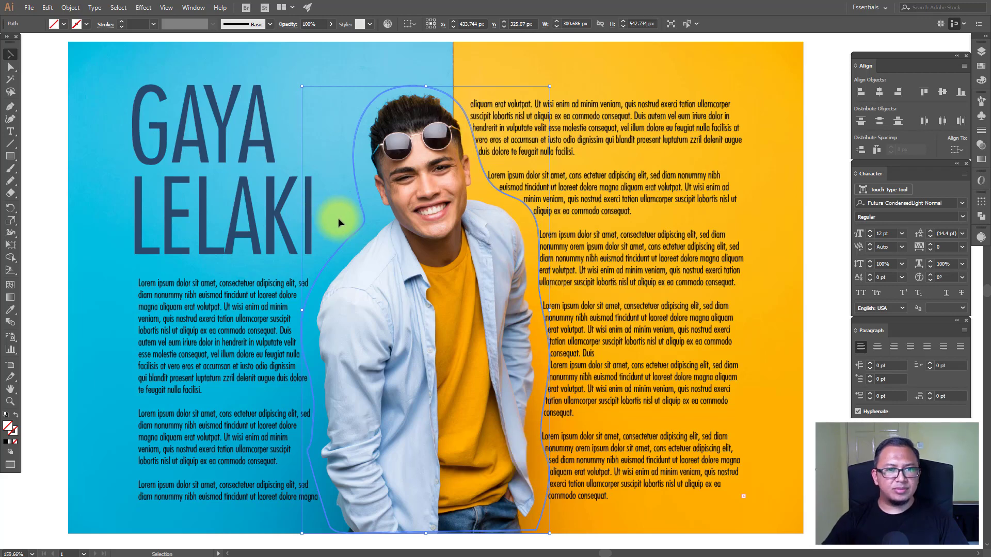
# Step: Set the text wrap offset of the path around the man to 6 pt with preview on, and deselect the path
pyautogui.click(71, 8)
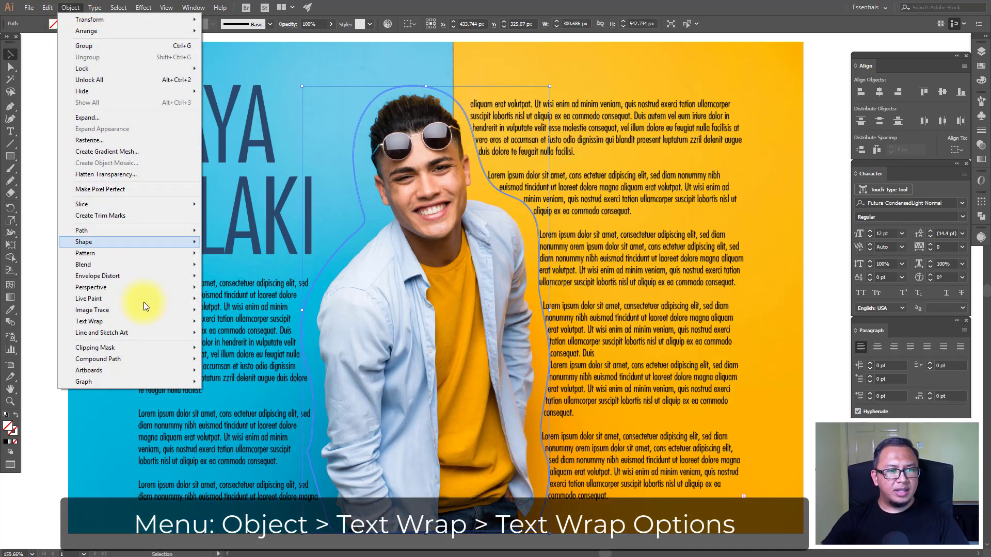
pyautogui.moveTo(129, 320)
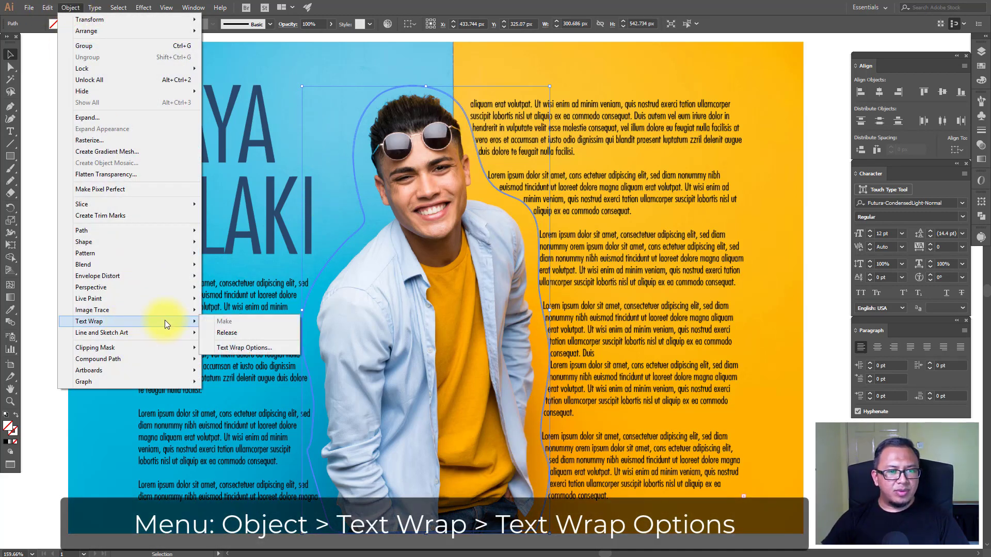
pyautogui.click(253, 349)
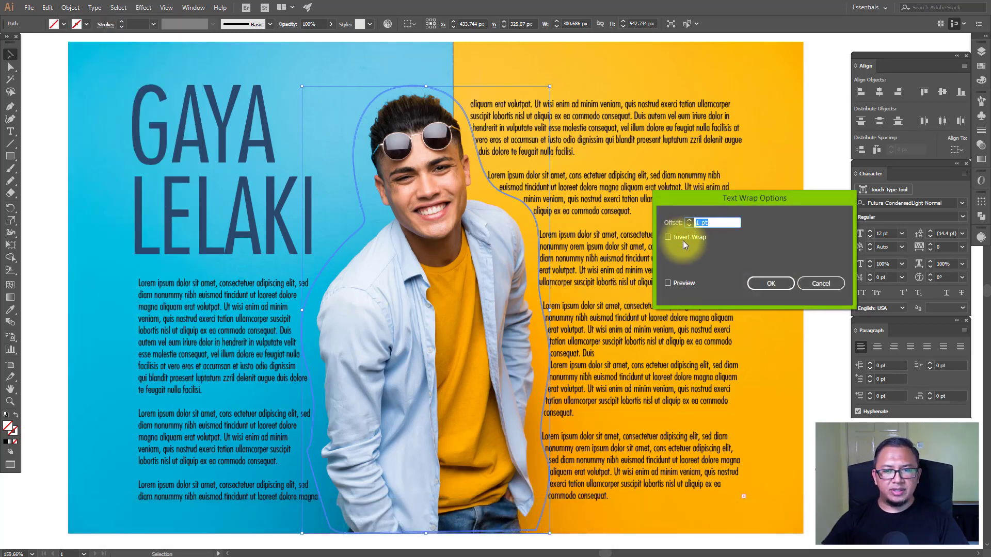
pyautogui.click(668, 283)
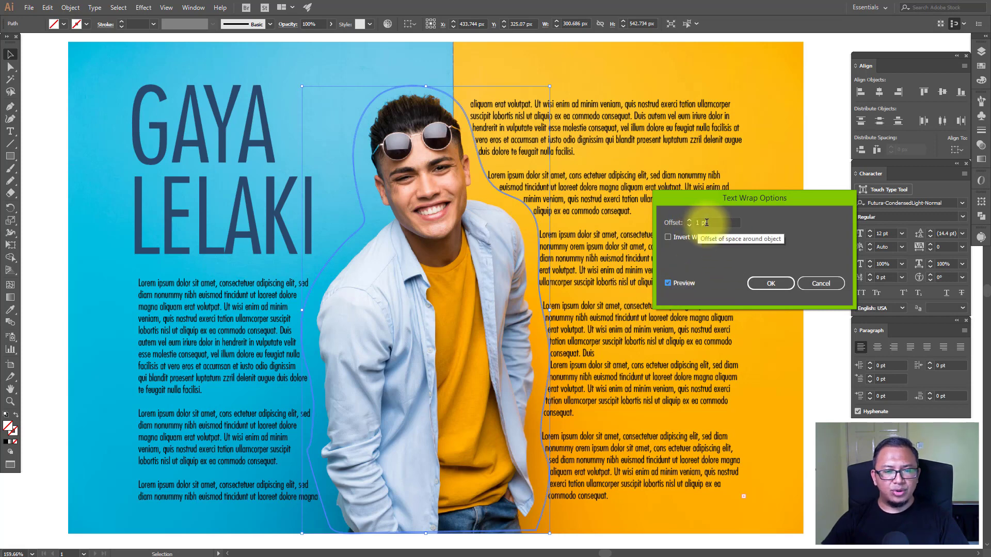
pyautogui.click(689, 220)
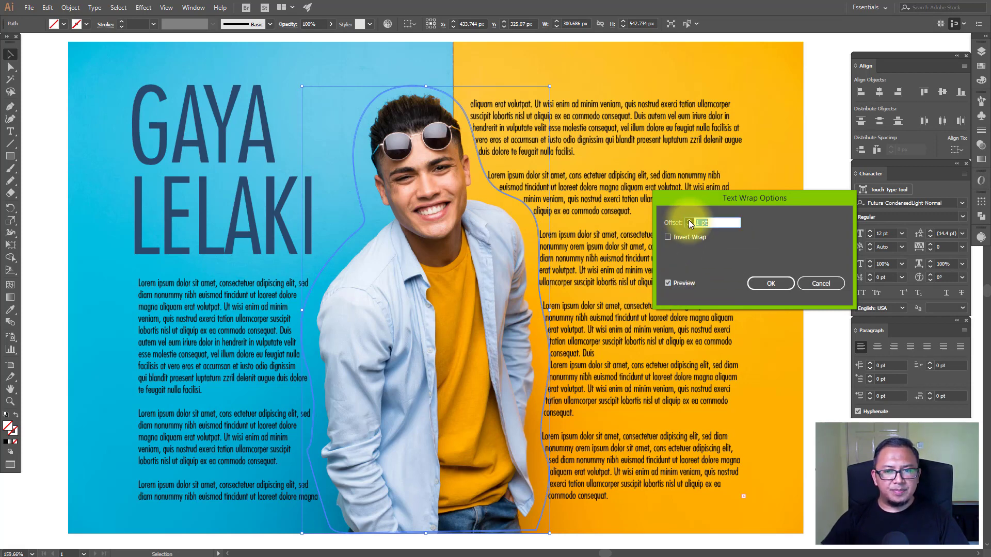
pyautogui.click(688, 220)
pyautogui.click(689, 219)
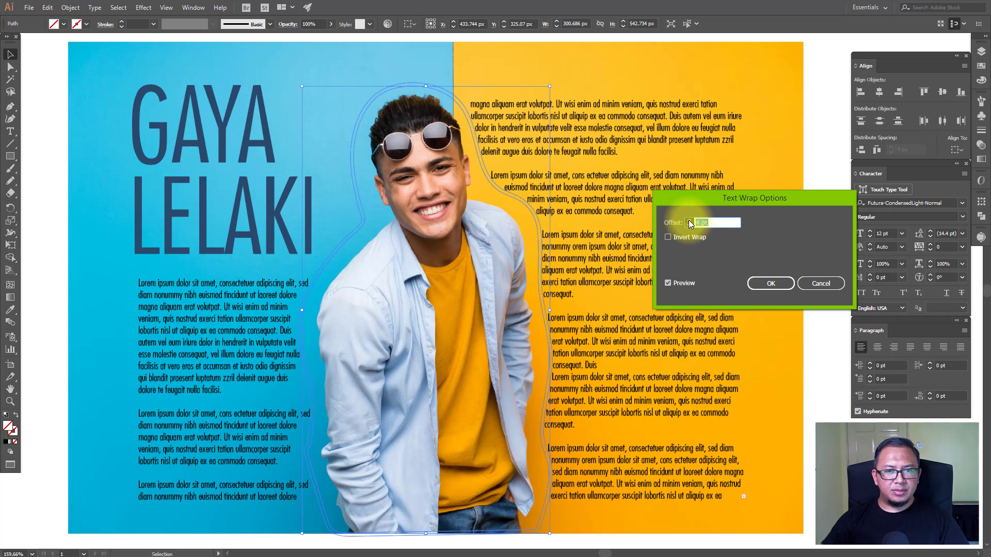
pyautogui.click(689, 220)
pyautogui.click(689, 220)
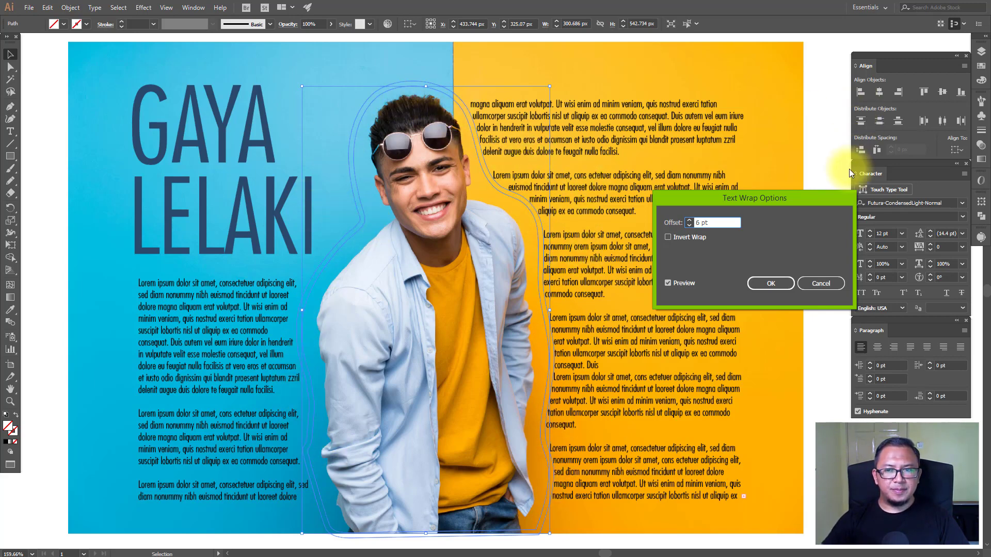
pyautogui.moveTo(766, 200); pyautogui.dragTo(790, 198)
pyautogui.click(794, 280)
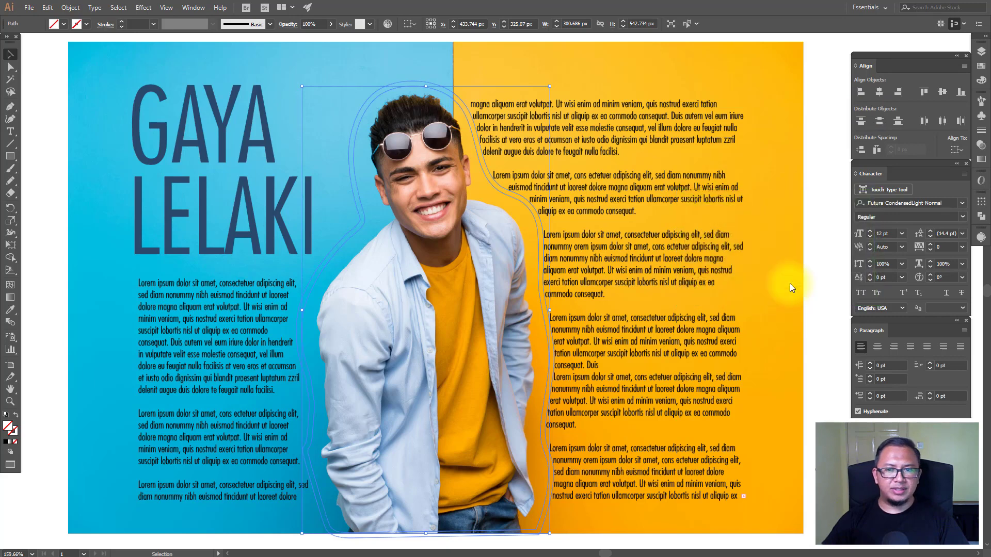
pyautogui.click(822, 237)
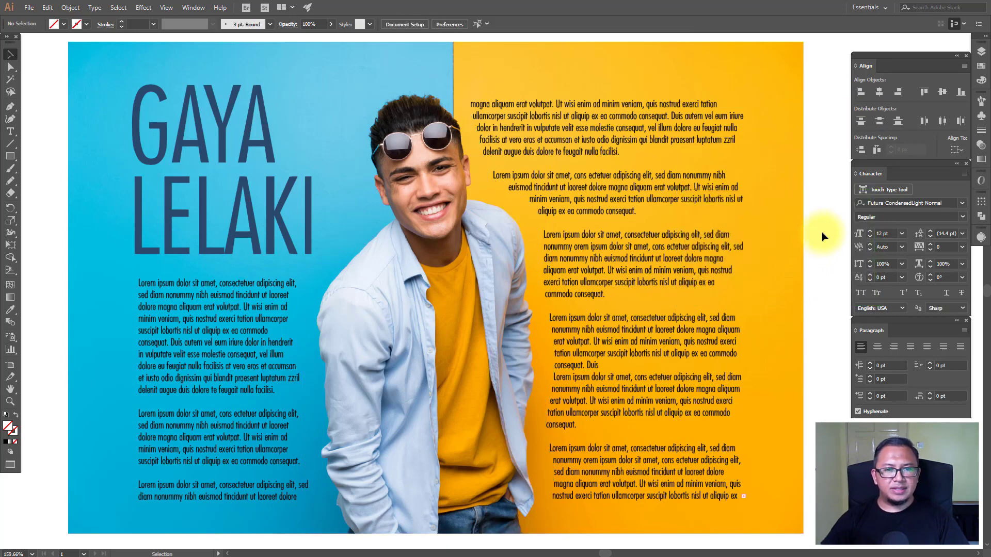